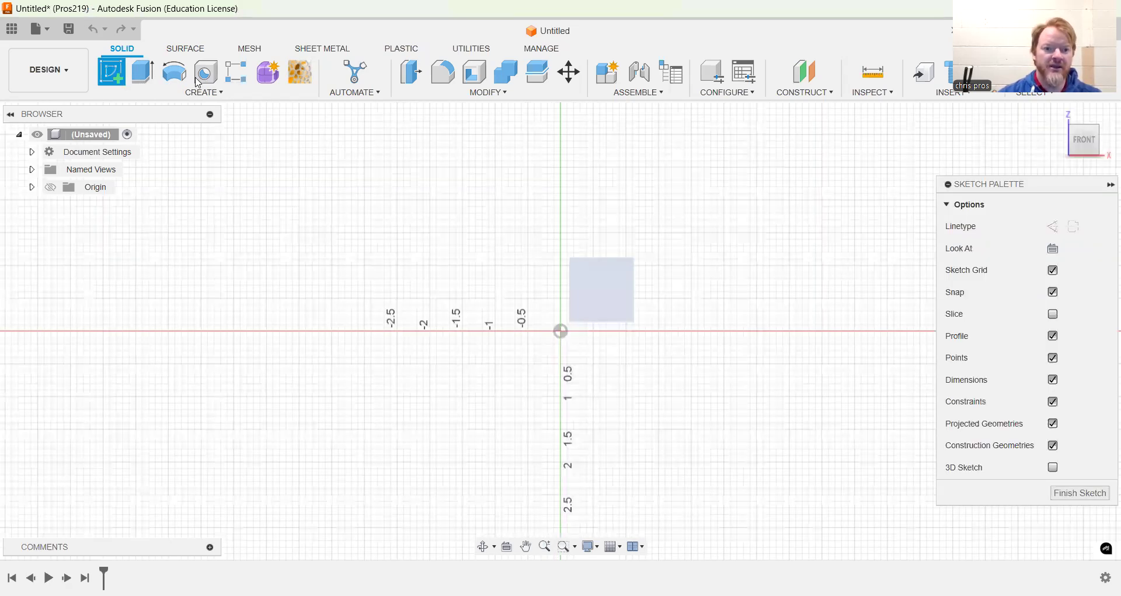
Sketch a two-point circle about 2.9 in in diameter to the left of the origin
{"action": "left_click", "coordinate": [175, 78]}
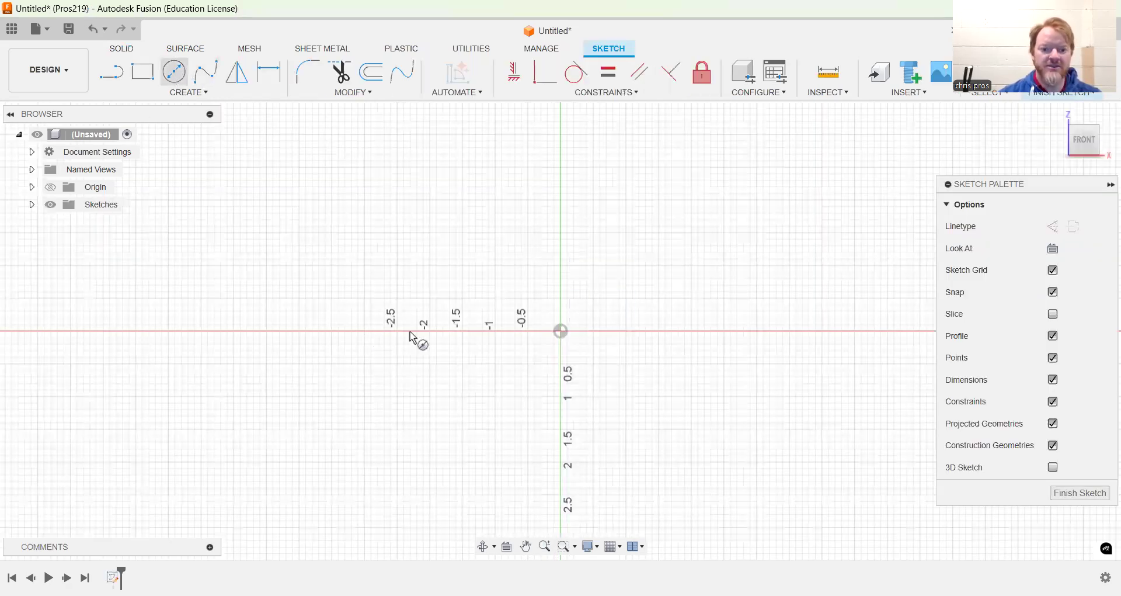
{"action": "left_click", "coordinate": [365, 292]}
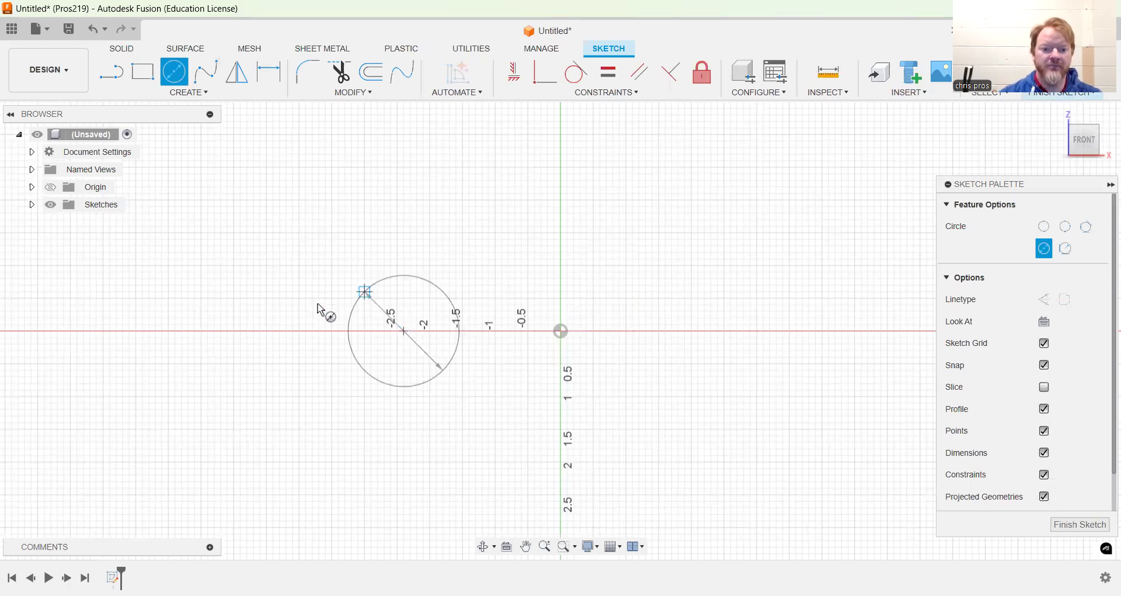
{"action": "left_click", "coordinate": [317, 303]}
Draw a rectangle about 3.8 in wide and 2 in tall to the right of the origin
{"action": "left_click", "coordinate": [148, 81]}
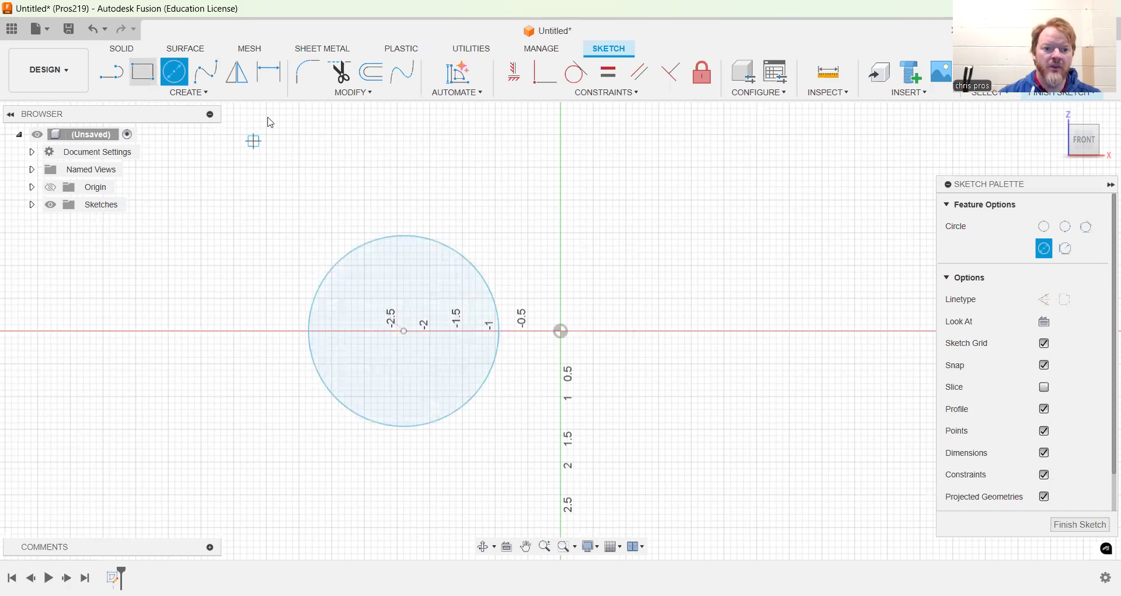
{"action": "left_click", "coordinate": [646, 272]}
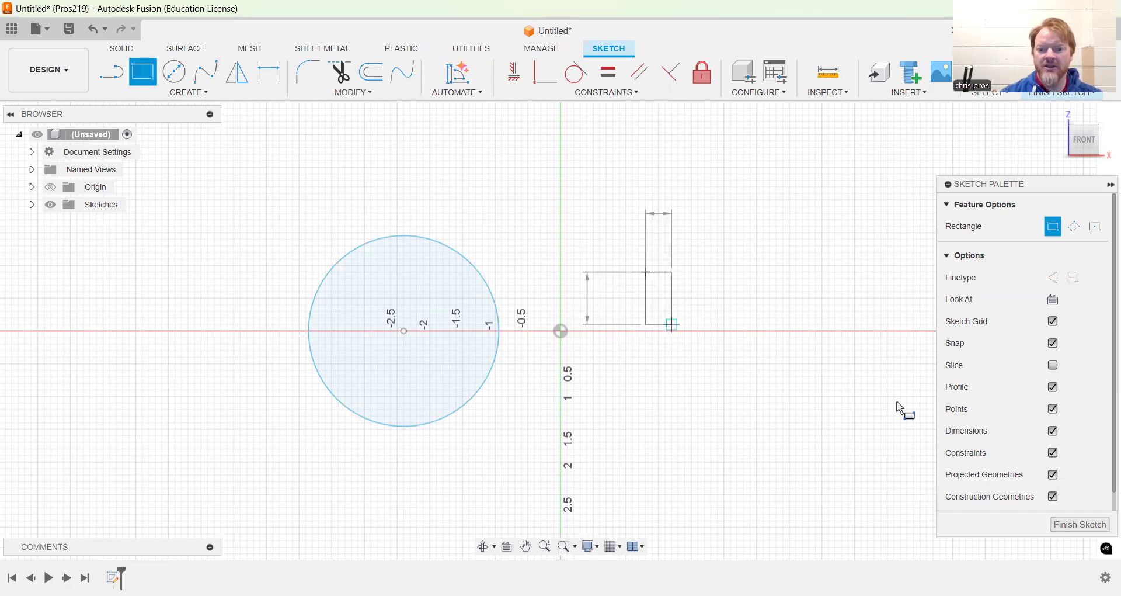
{"action": "left_click", "coordinate": [897, 403]}
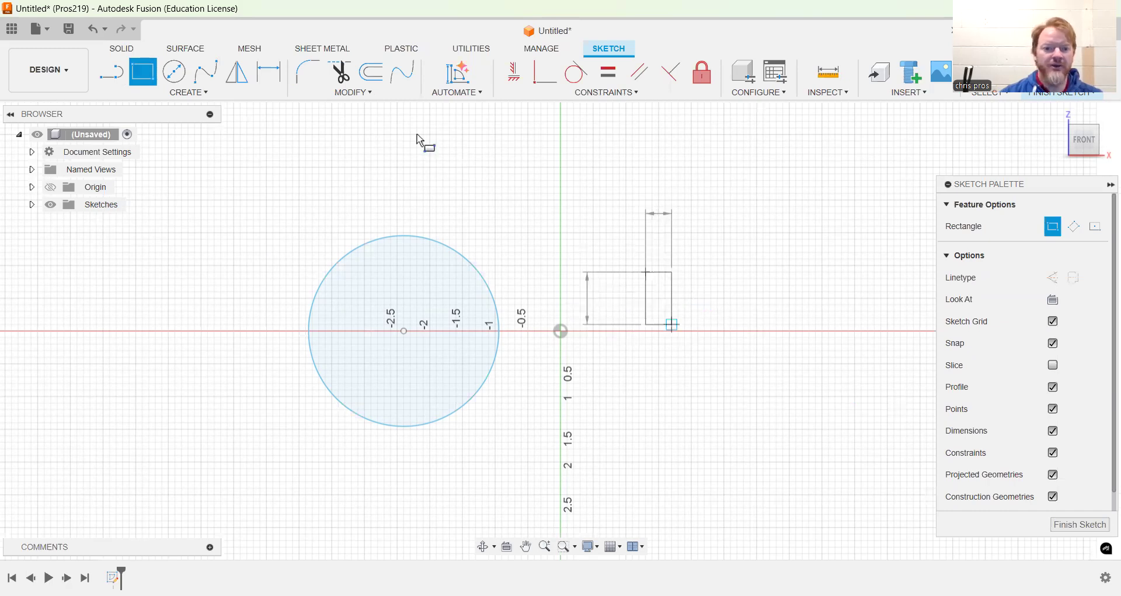
Extrude both sketch profiles 0.125 in as new bodies
{"action": "left_click", "coordinate": [134, 52]}
{"action": "left_click", "coordinate": [138, 75]}
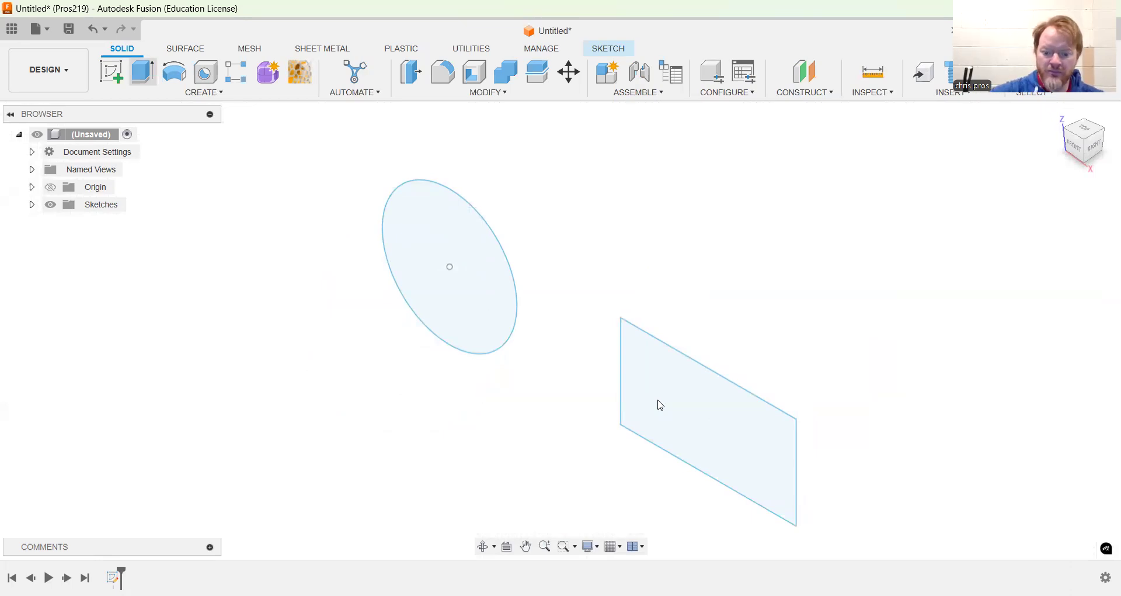
{"action": "type", "text": "e.125"}
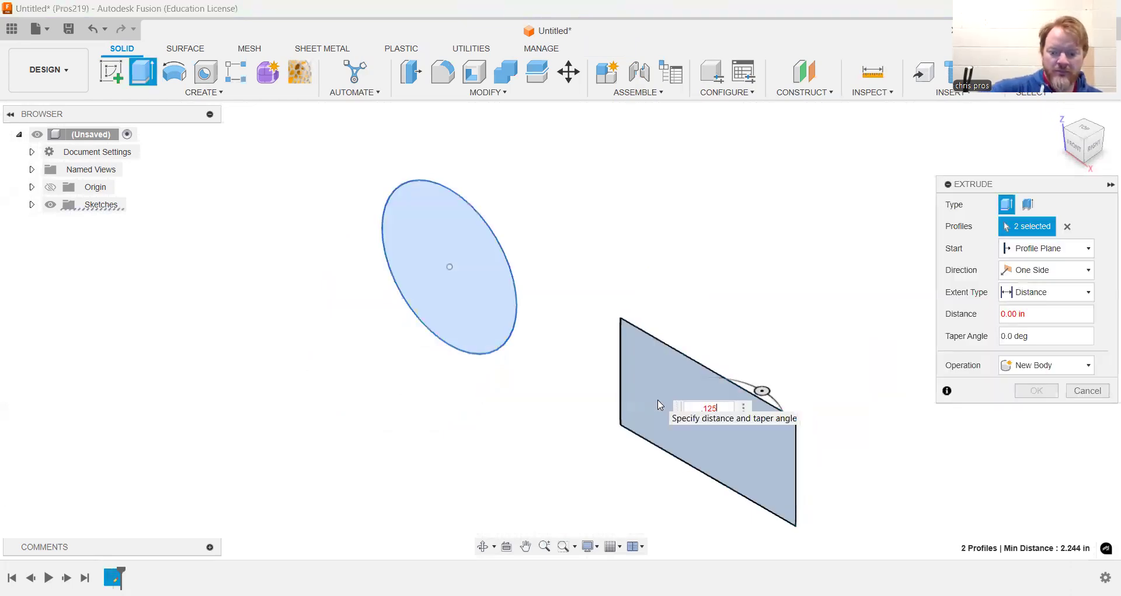
{"action": "key", "text": "Return"}
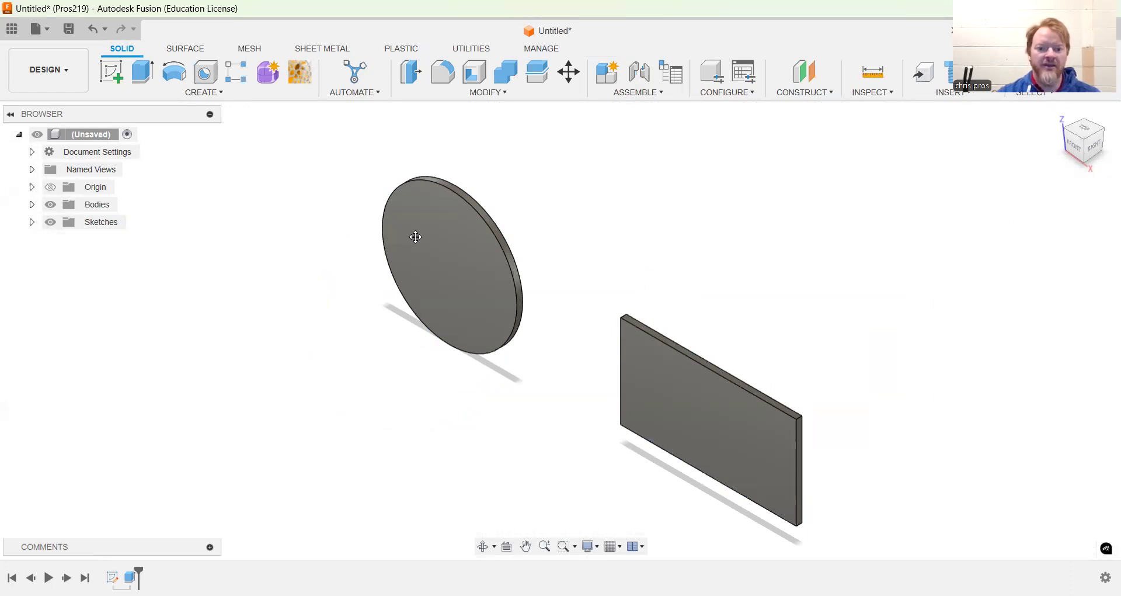
Convert the disc body and the plate body each into its own component
{"action": "left_click", "coordinate": [32, 205]}
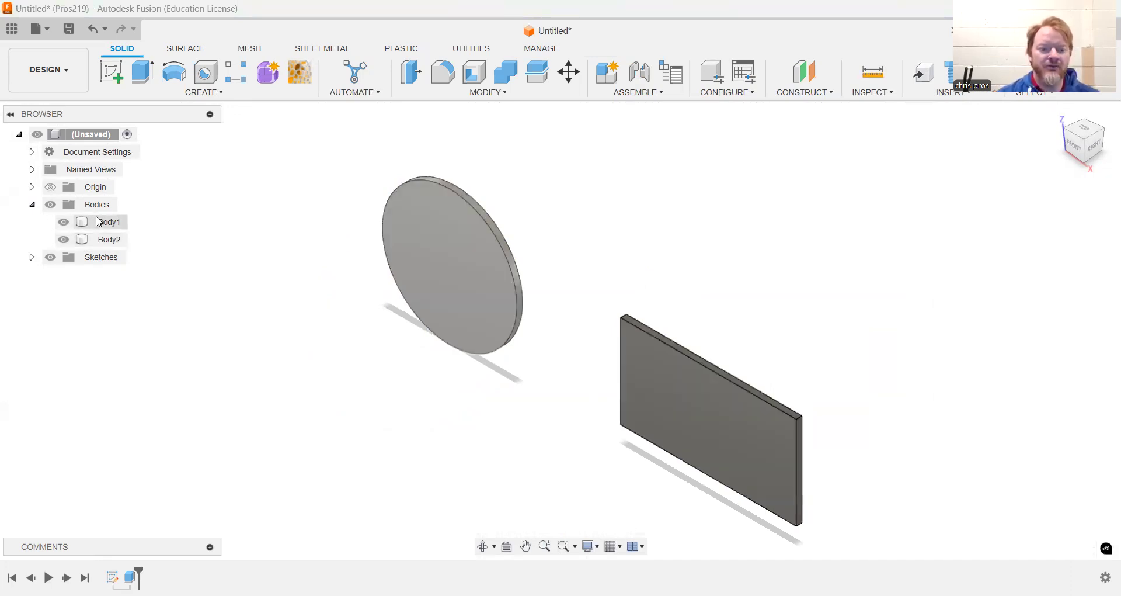
{"action": "right_click", "coordinate": [97, 220]}
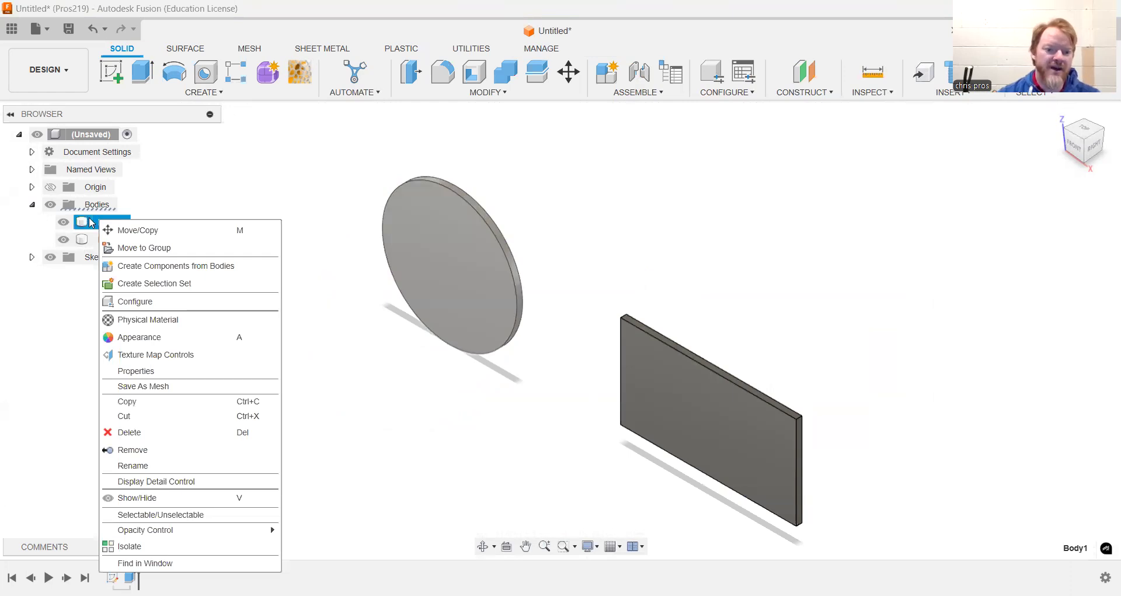
{"action": "left_click", "coordinate": [142, 267]}
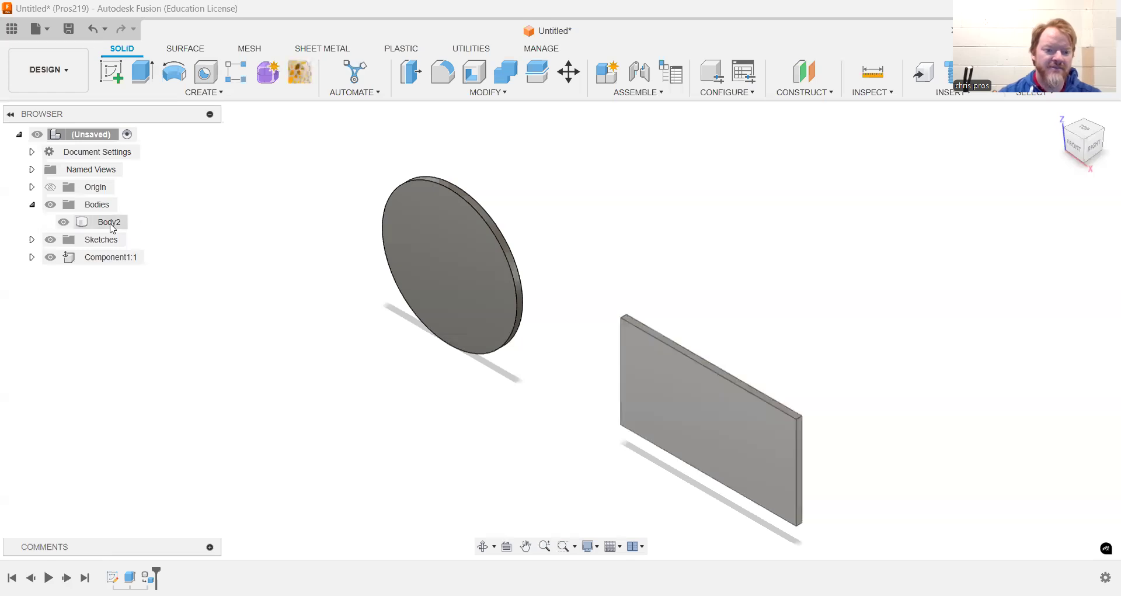
{"action": "right_click", "coordinate": [112, 228]}
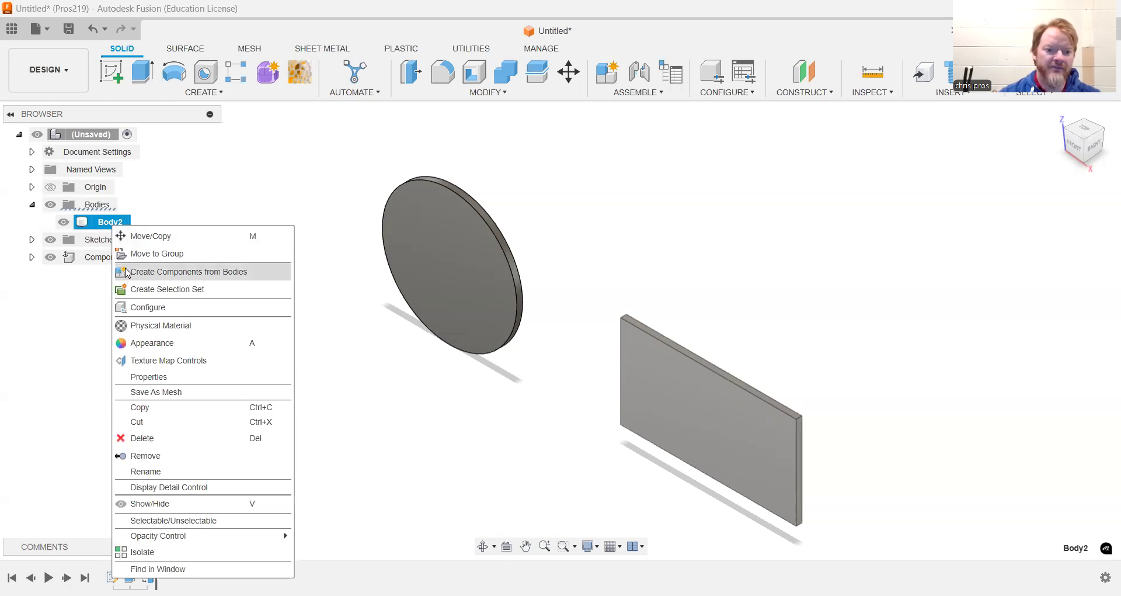
{"action": "left_click", "coordinate": [127, 272]}
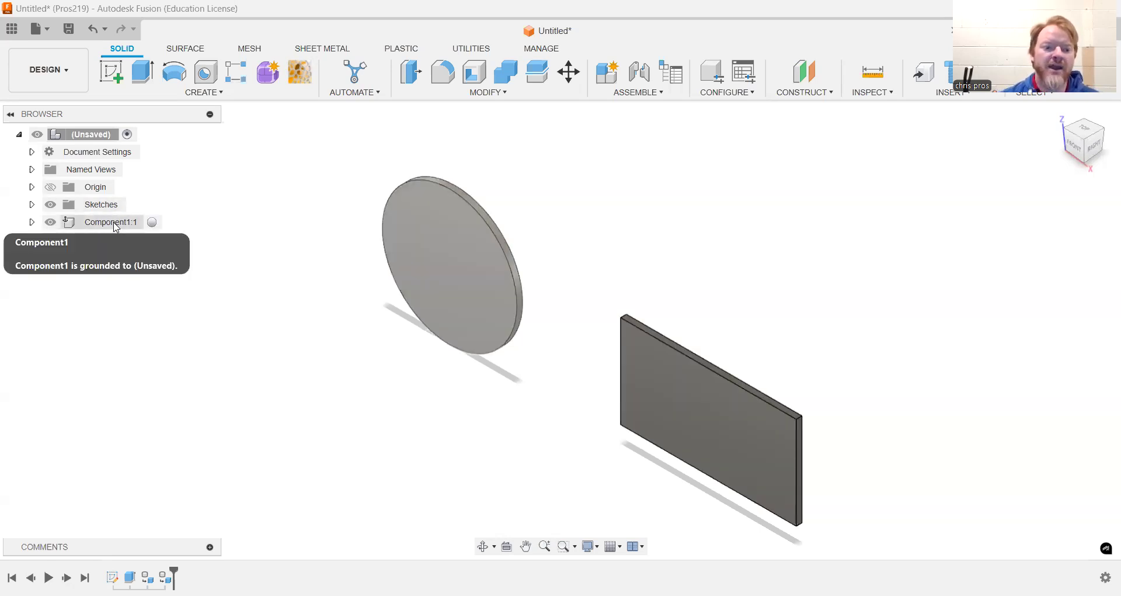
Start a drawing from the disc component, saving the design as test1
{"action": "right_click", "coordinate": [116, 227]}
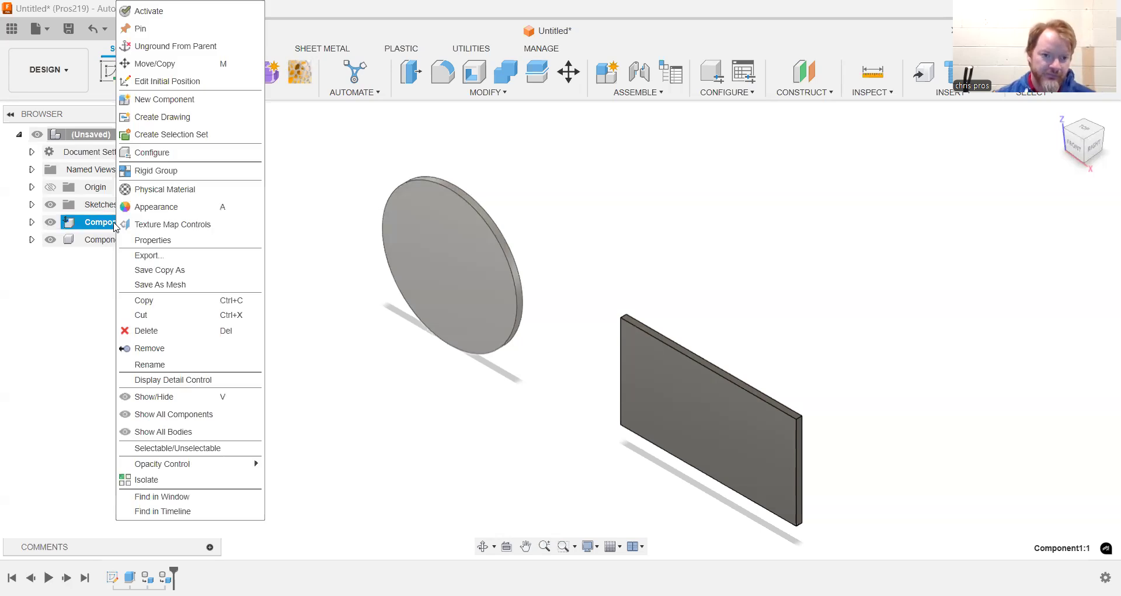
{"action": "left_click", "coordinate": [192, 119]}
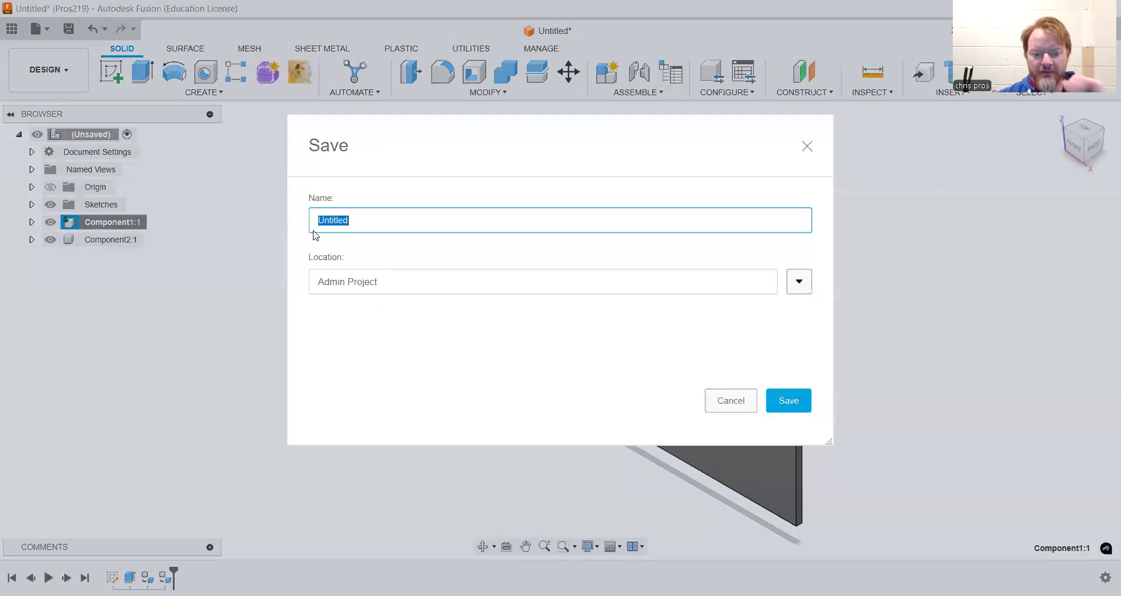
{"action": "type", "text": "test1"}
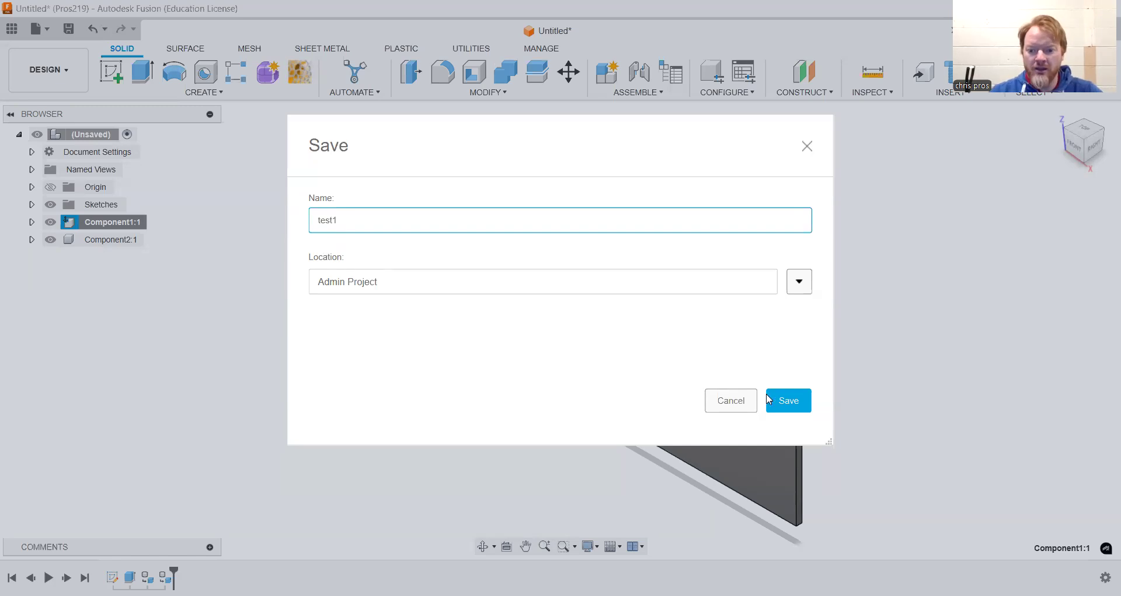
{"action": "left_click", "coordinate": [783, 407]}
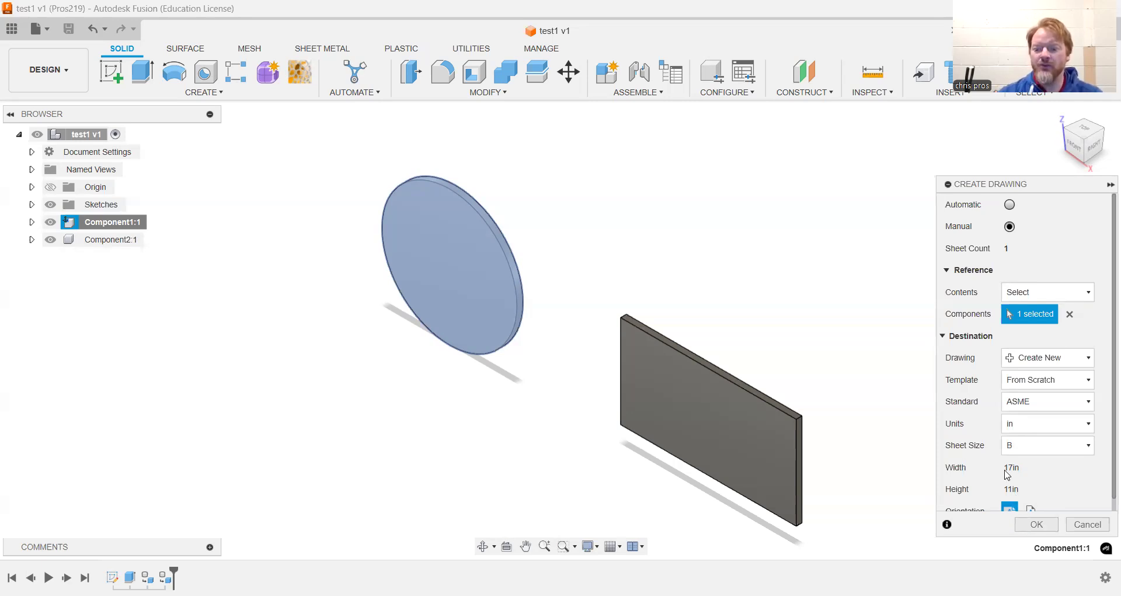
Create the new drawing and place the disc's front view at 1:1 scale in the sheet's upper-left corner
{"action": "left_click", "coordinate": [1023, 527]}
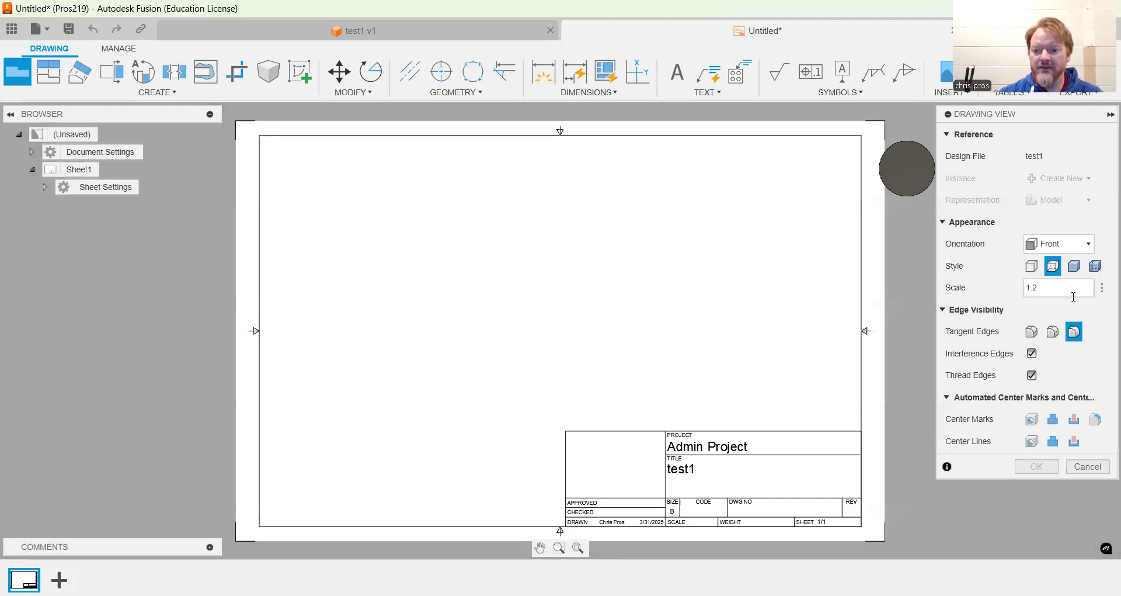
{"action": "key", "text": "BackSpace"}
{"action": "type", "text": "1"}
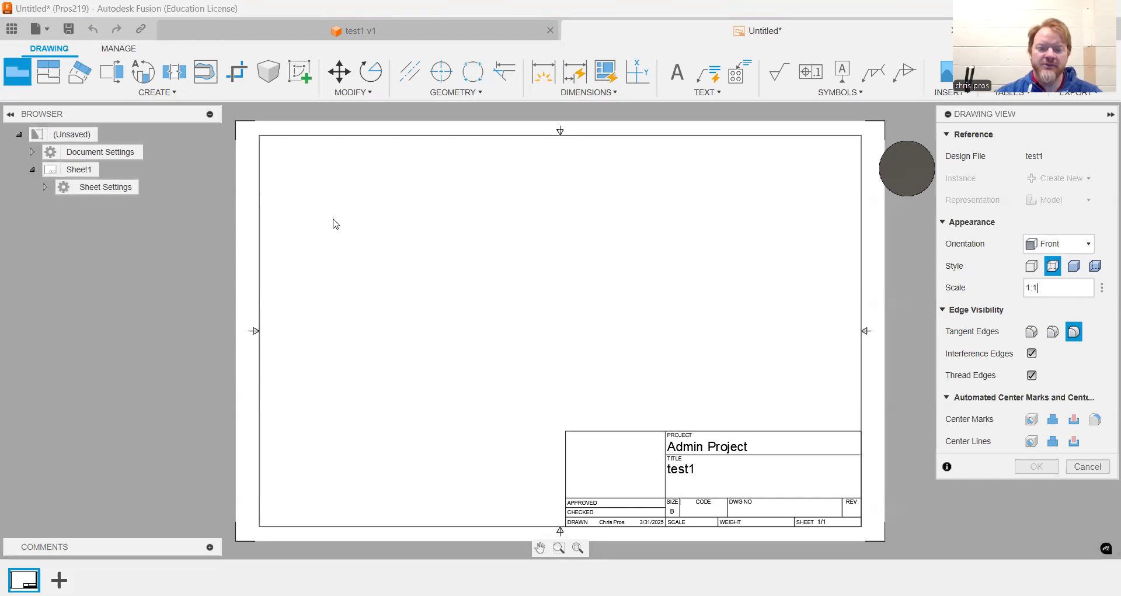
{"action": "left_click", "coordinate": [358, 254]}
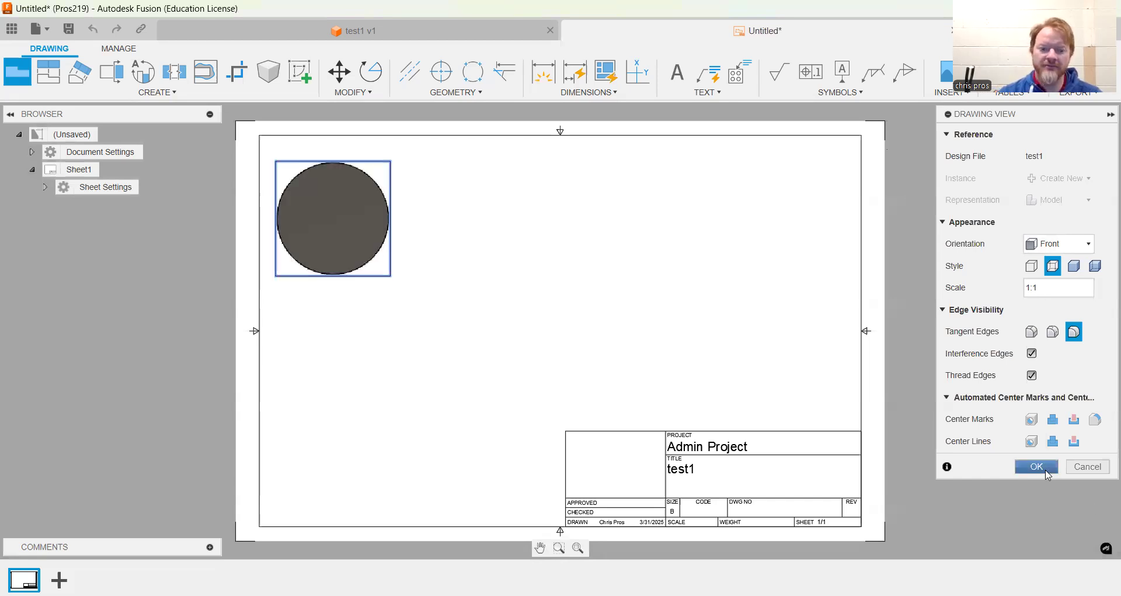
{"action": "left_click", "coordinate": [1037, 467]}
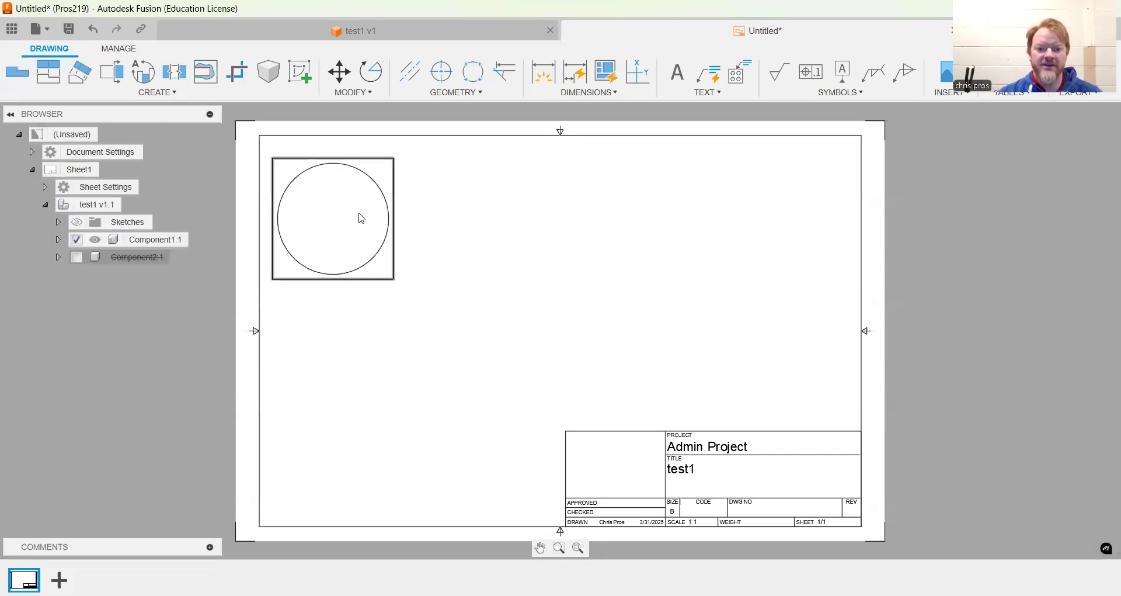
Back in the design, create a drawing of the plate component into the existing Untitled drawing on Sheet1
{"action": "left_click", "coordinate": [400, 34]}
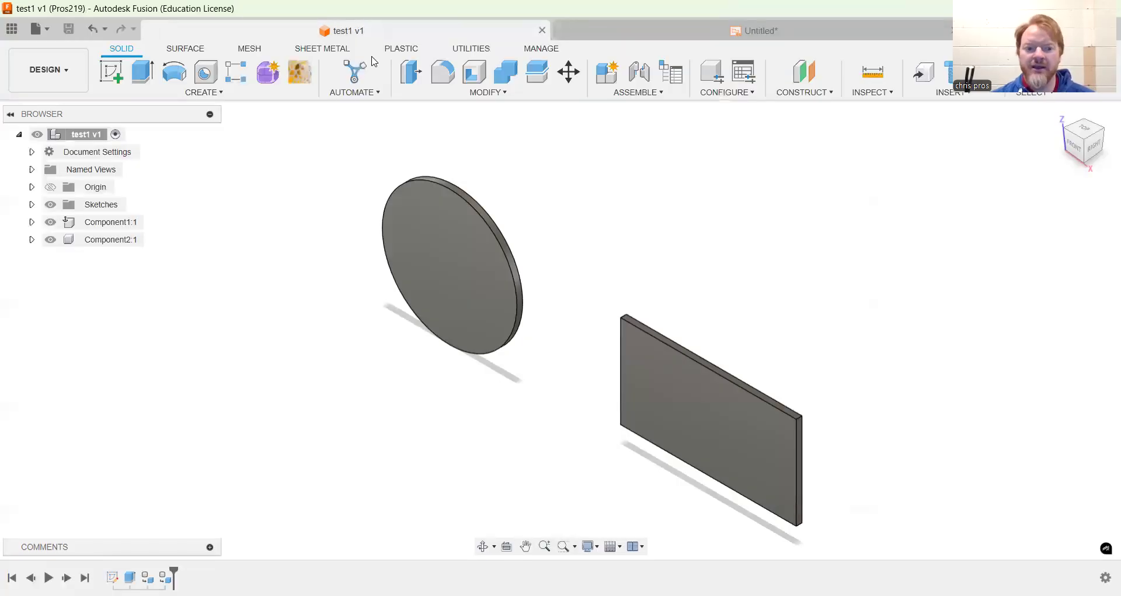
{"action": "right_click", "coordinate": [116, 242]}
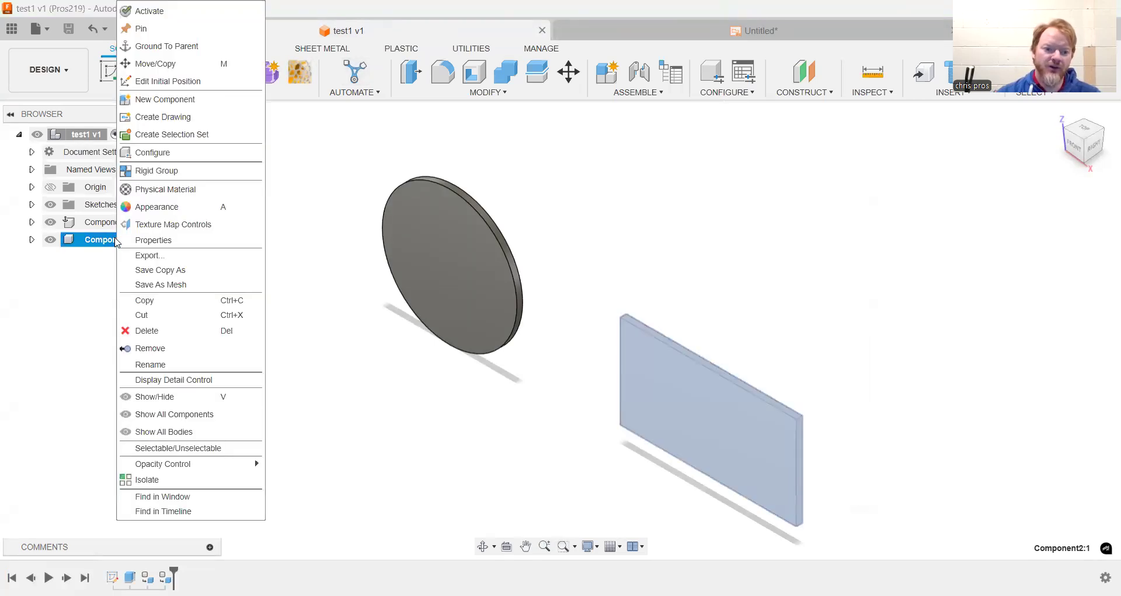
{"action": "left_click", "coordinate": [218, 119]}
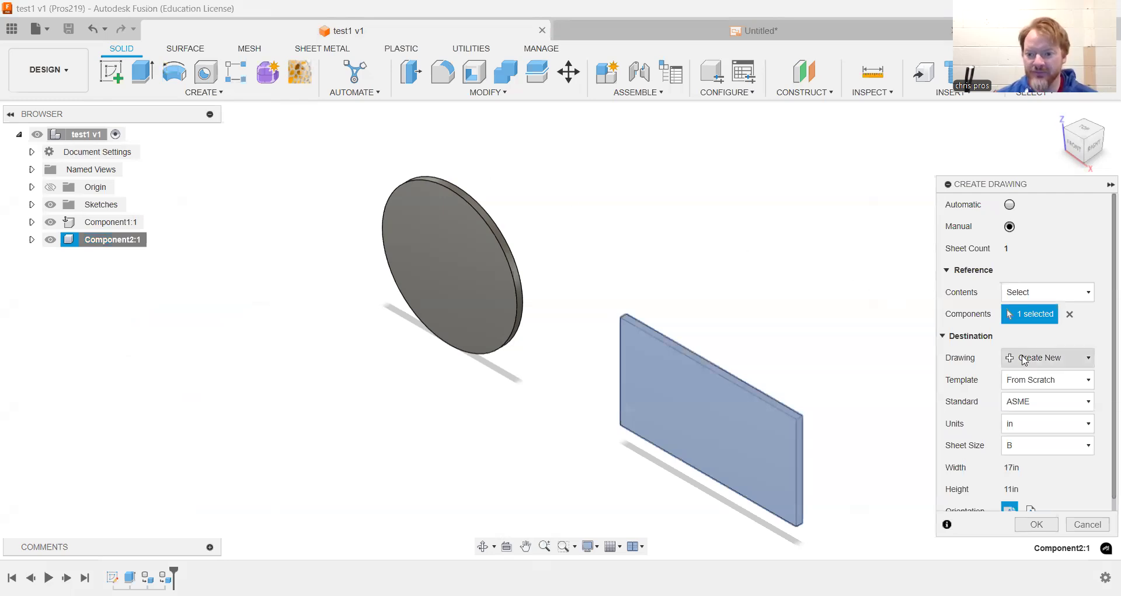
{"action": "left_click", "coordinate": [1089, 358]}
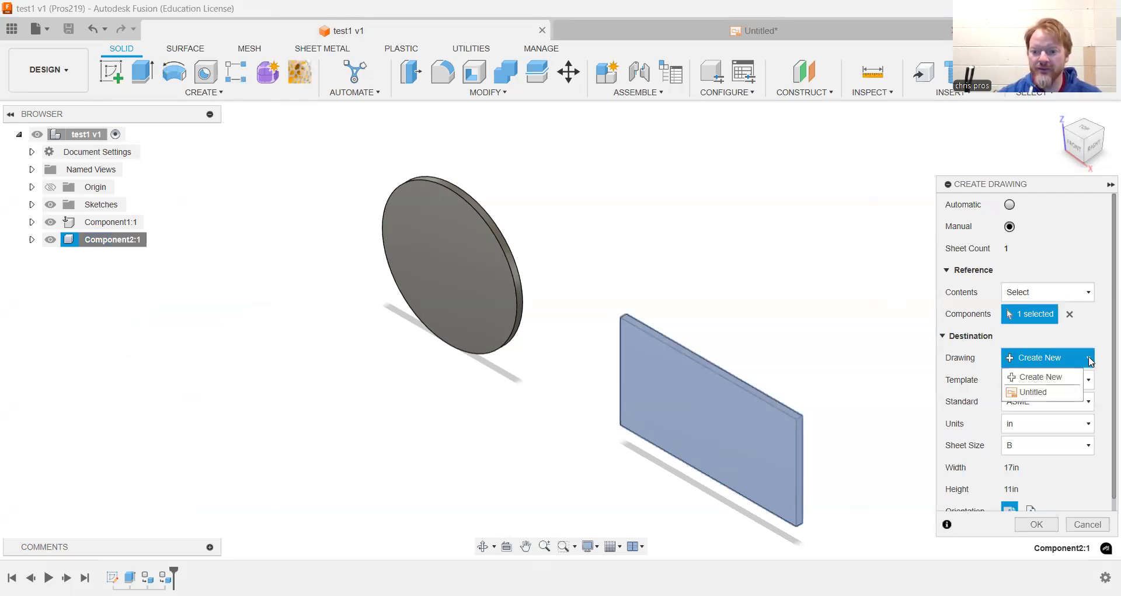
{"action": "left_click", "coordinate": [1032, 395]}
{"action": "left_click", "coordinate": [1093, 380]}
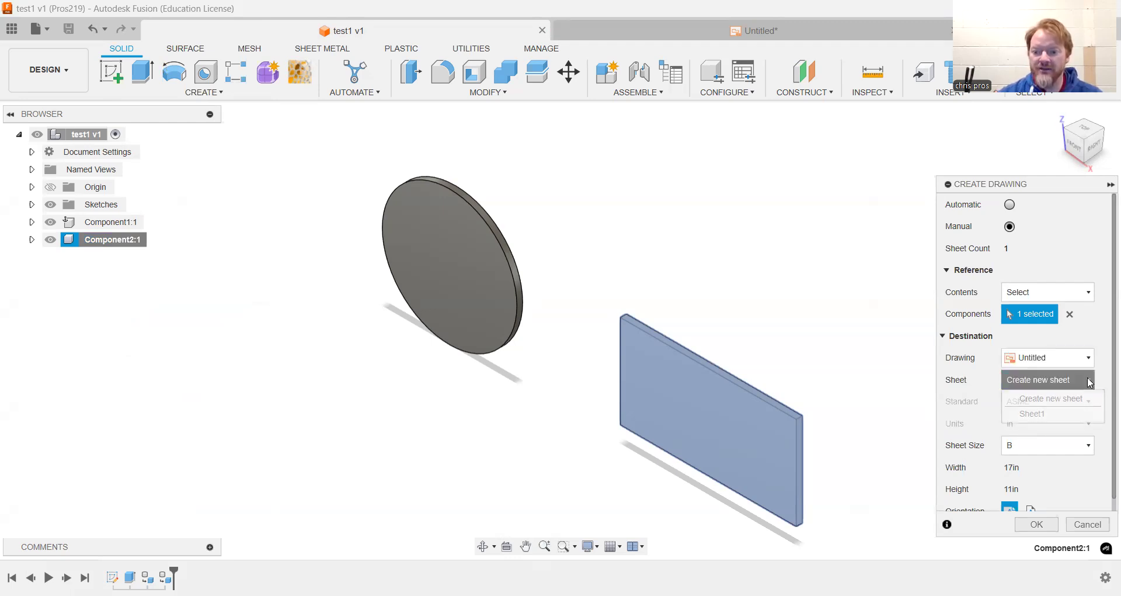
{"action": "left_click", "coordinate": [1055, 414]}
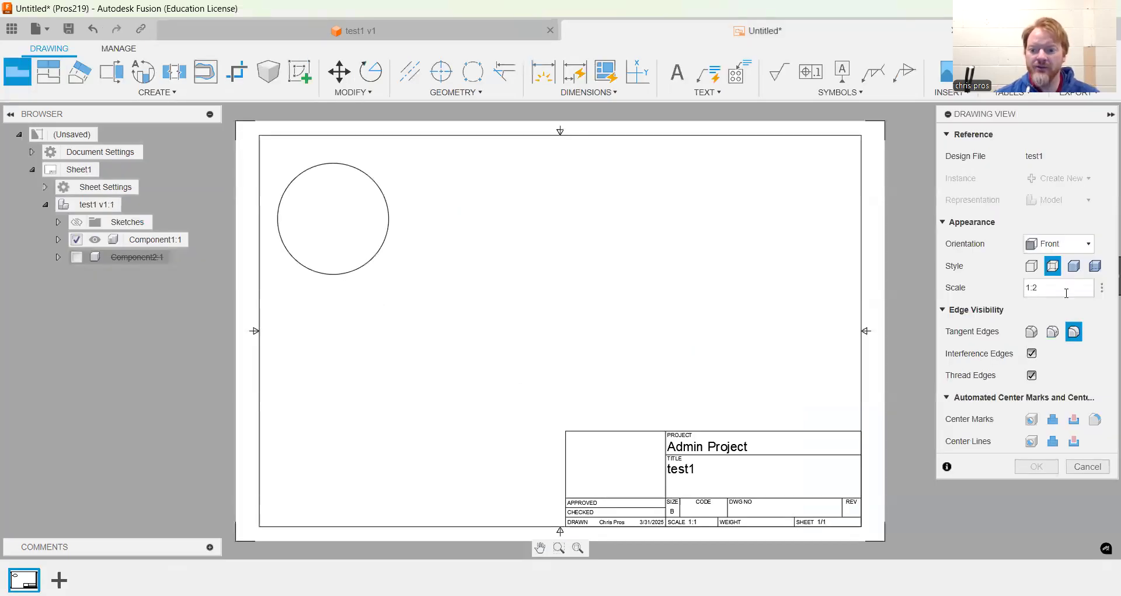
Place a FRONT view of the plate at 1:1 scale beside the disc view
{"action": "left_click", "coordinate": [1066, 294]}
{"action": "key", "text": "BackSpace"}
{"action": "type", "text": "1"}
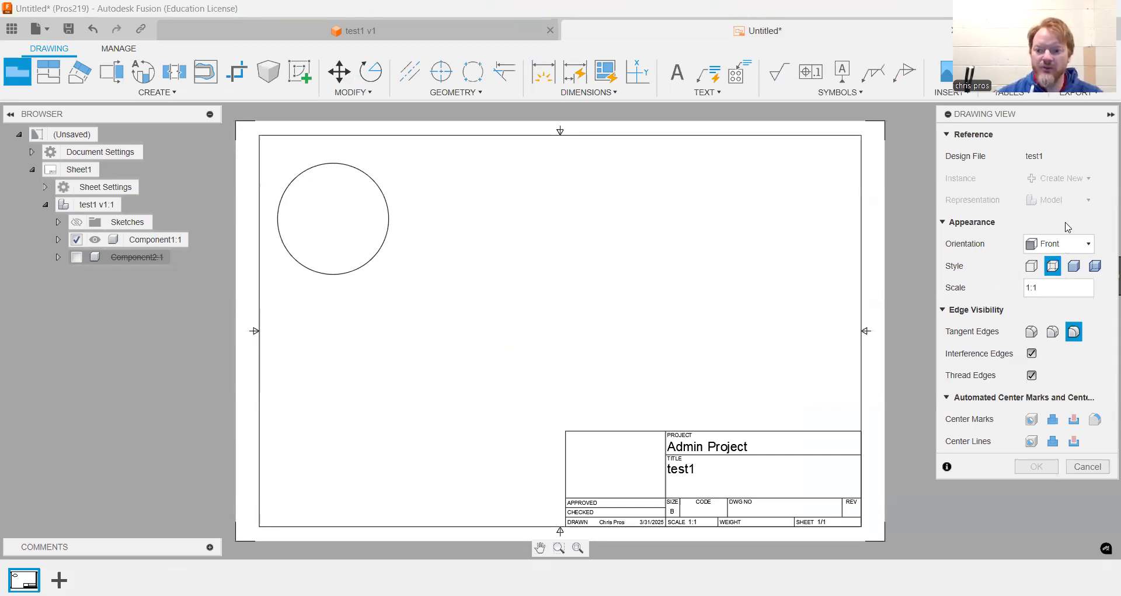
{"action": "left_click", "coordinate": [1089, 245]}
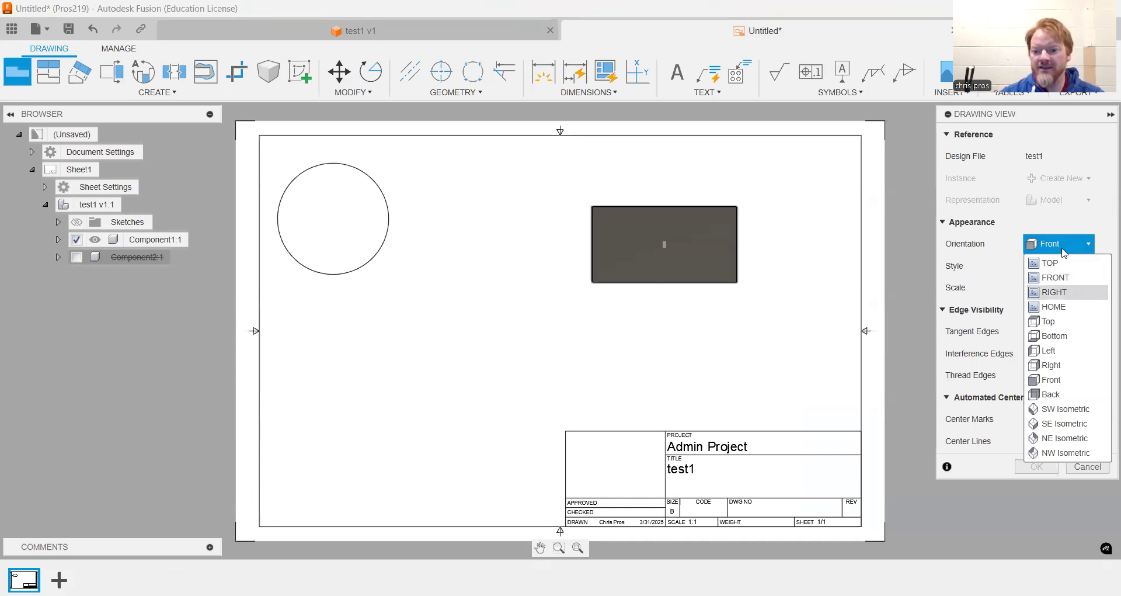
{"action": "left_click", "coordinate": [1053, 292]}
{"action": "left_click", "coordinate": [1054, 246]}
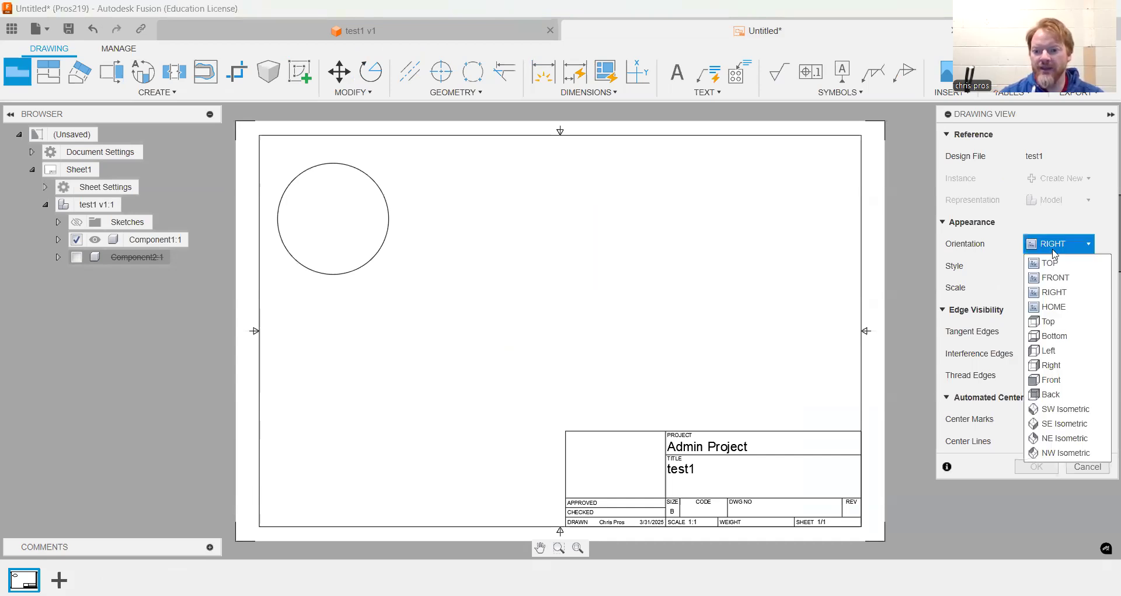
{"action": "left_click", "coordinate": [1047, 279]}
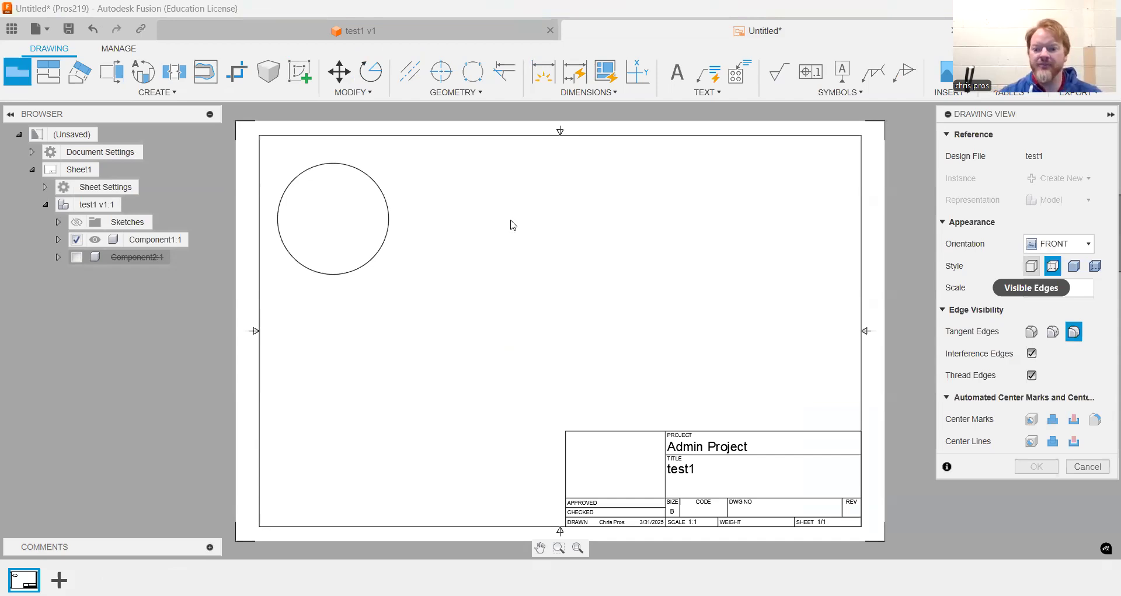
{"action": "left_click", "coordinate": [511, 223]}
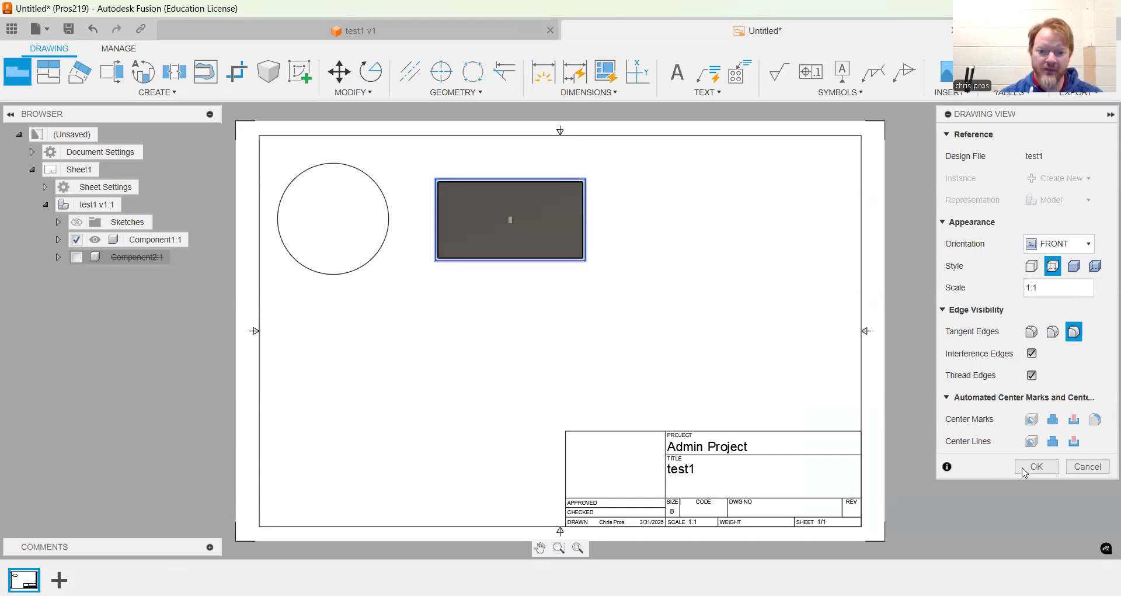
{"action": "left_click", "coordinate": [1024, 467]}
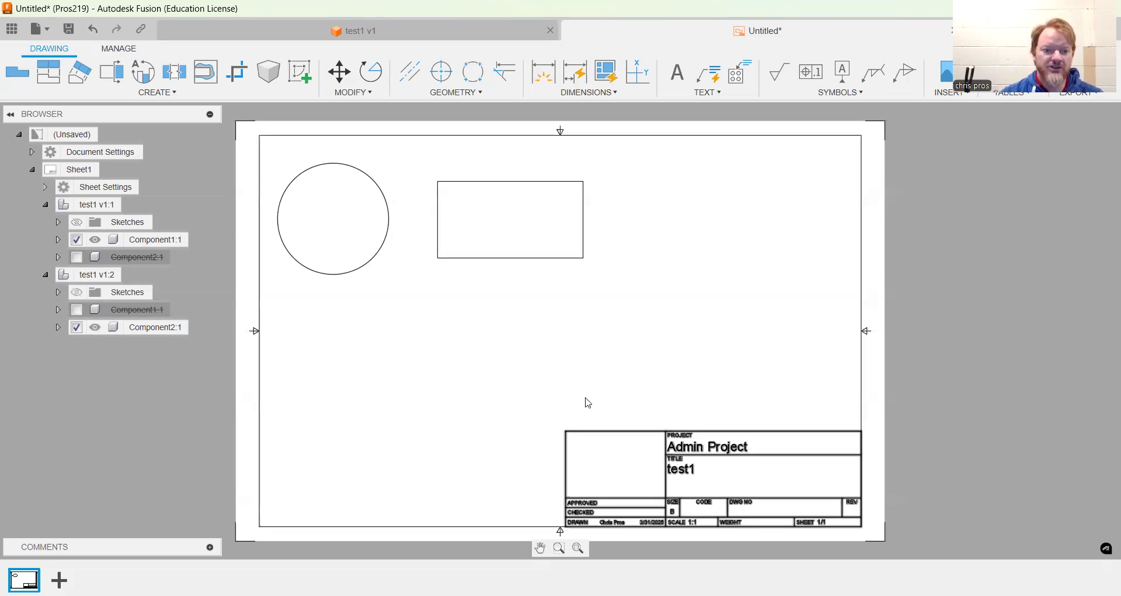
Expand the sheet settings to check the sheet size and title block
{"action": "left_click", "coordinate": [45, 187]}
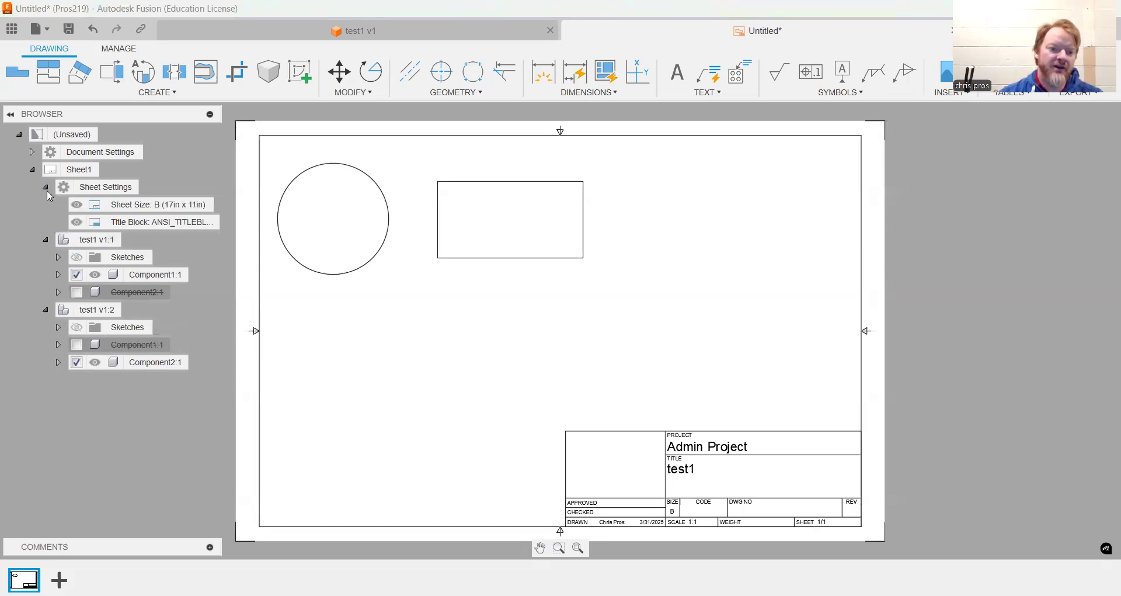
{"action": "left_click", "coordinate": [83, 209]}
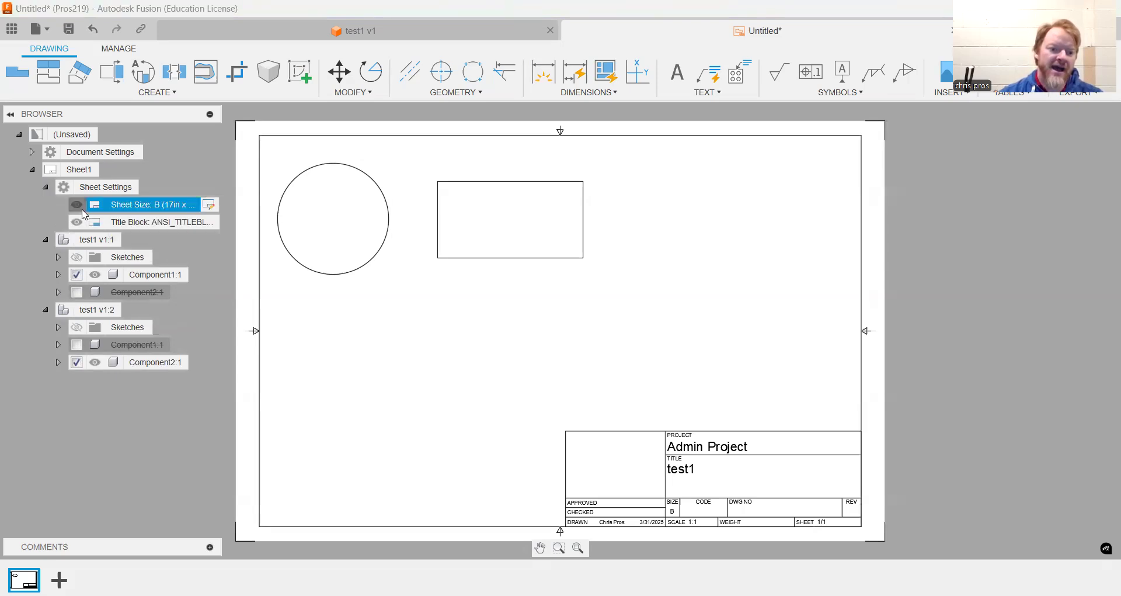
{"action": "left_click", "coordinate": [78, 223]}
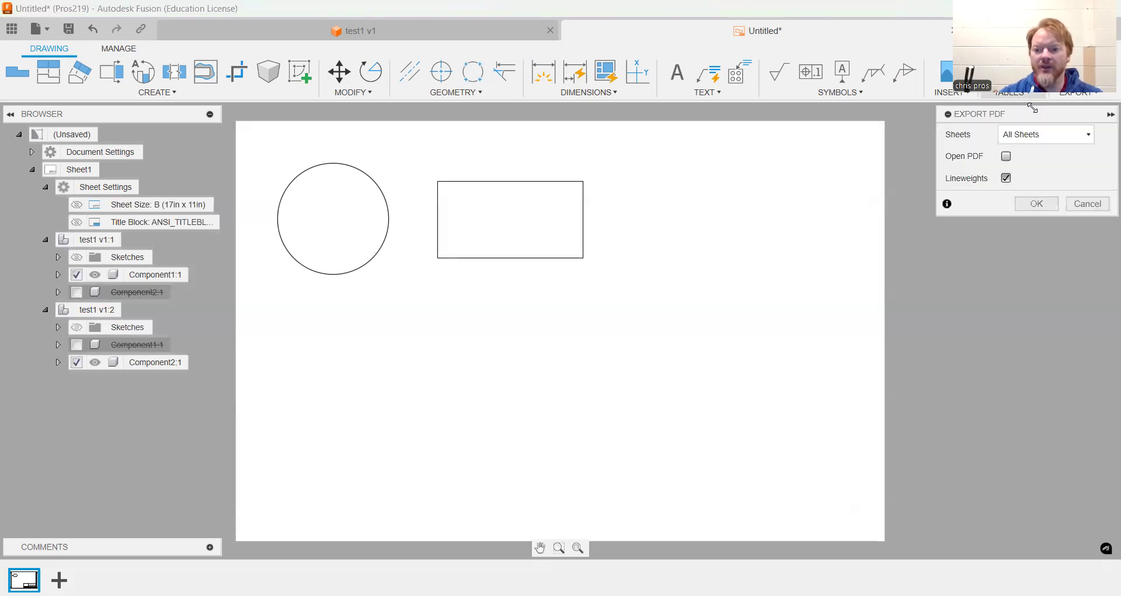
Export all sheets as a PDF named test1 saved to the Downloads folder on the computer
{"action": "left_click", "coordinate": [1037, 209]}
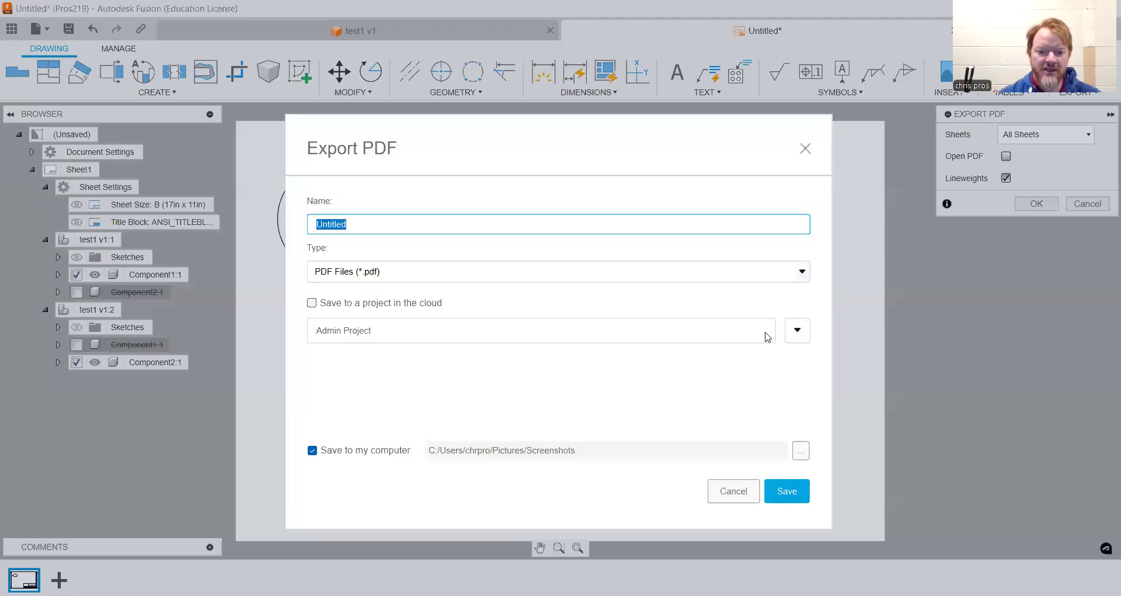
{"action": "left_click", "coordinate": [802, 449]}
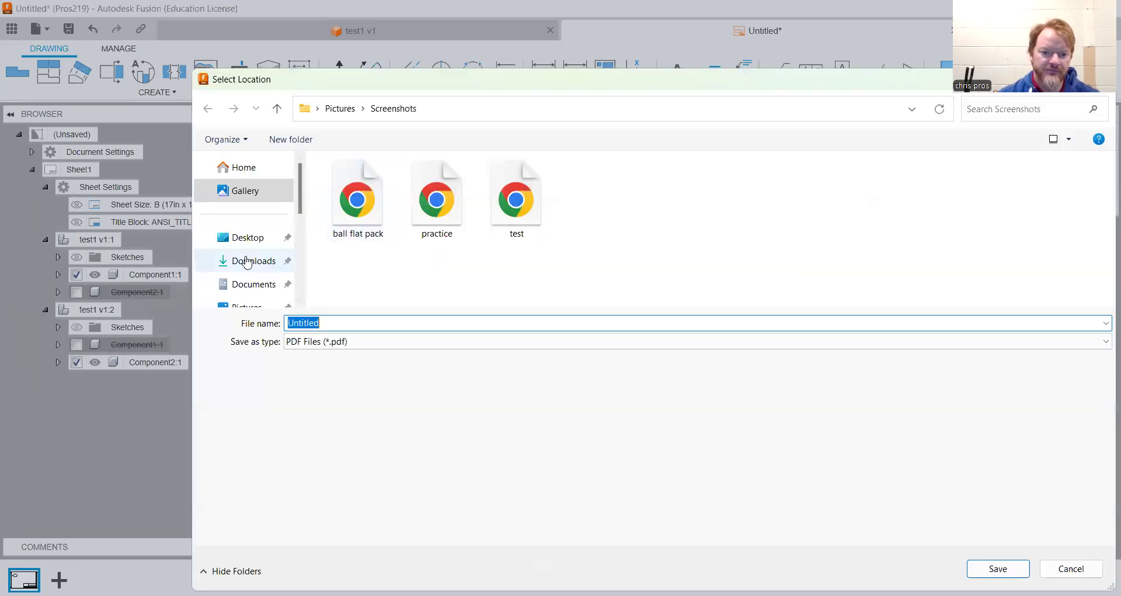
{"action": "left_click", "coordinate": [248, 261]}
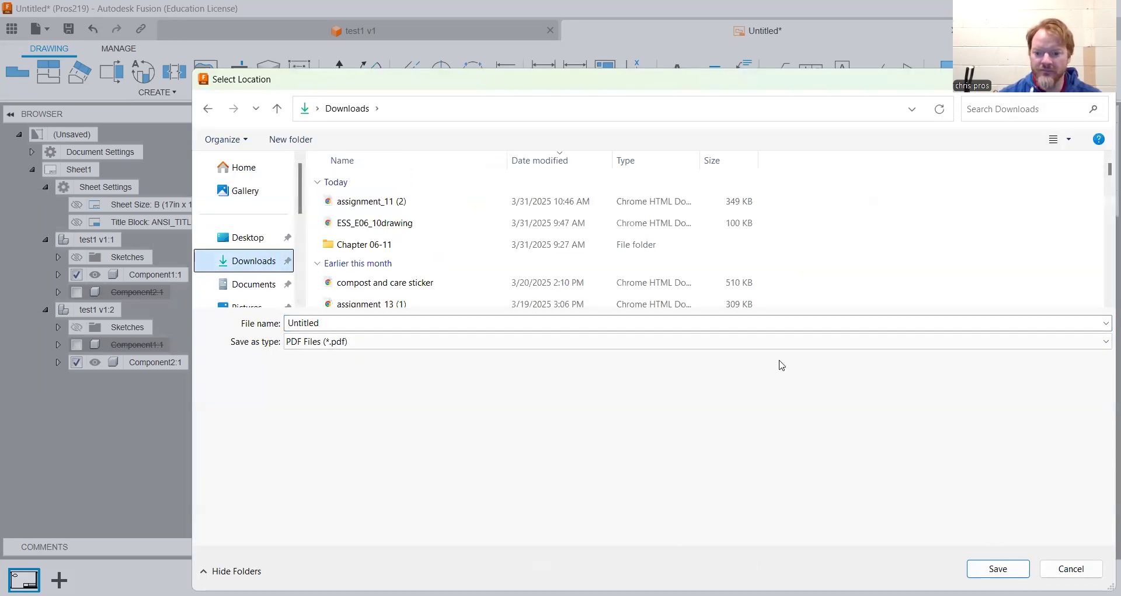
{"action": "left_click", "coordinate": [678, 321]}
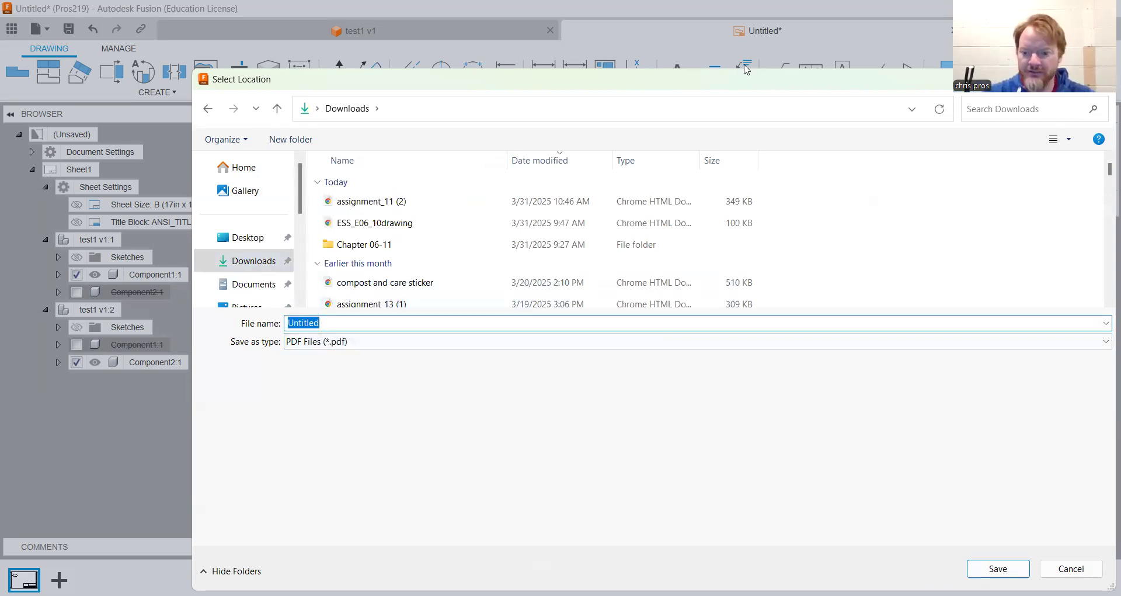
{"action": "left_click", "coordinate": [998, 570]}
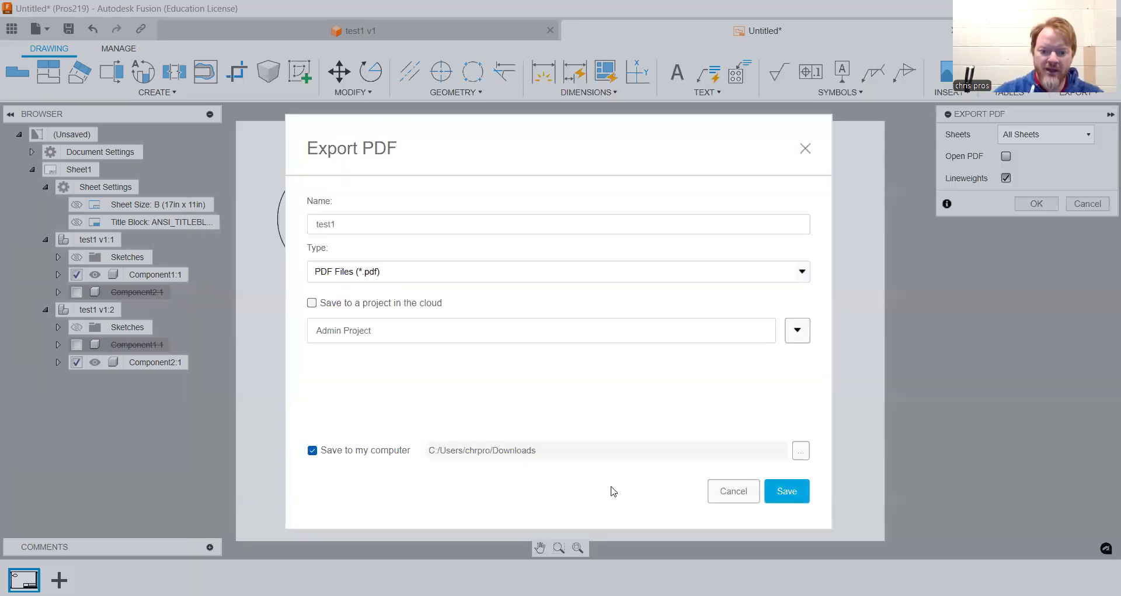
{"action": "left_click", "coordinate": [788, 493]}
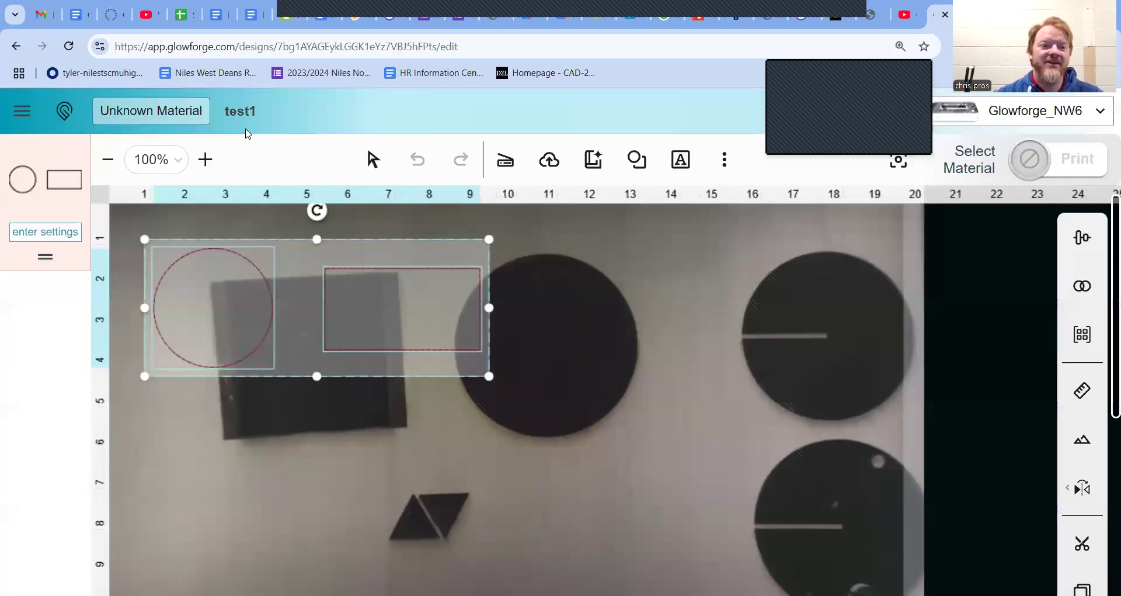
Switch to the browser and open app.glowforge.com
{"action": "left_click", "coordinate": [472, 49]}
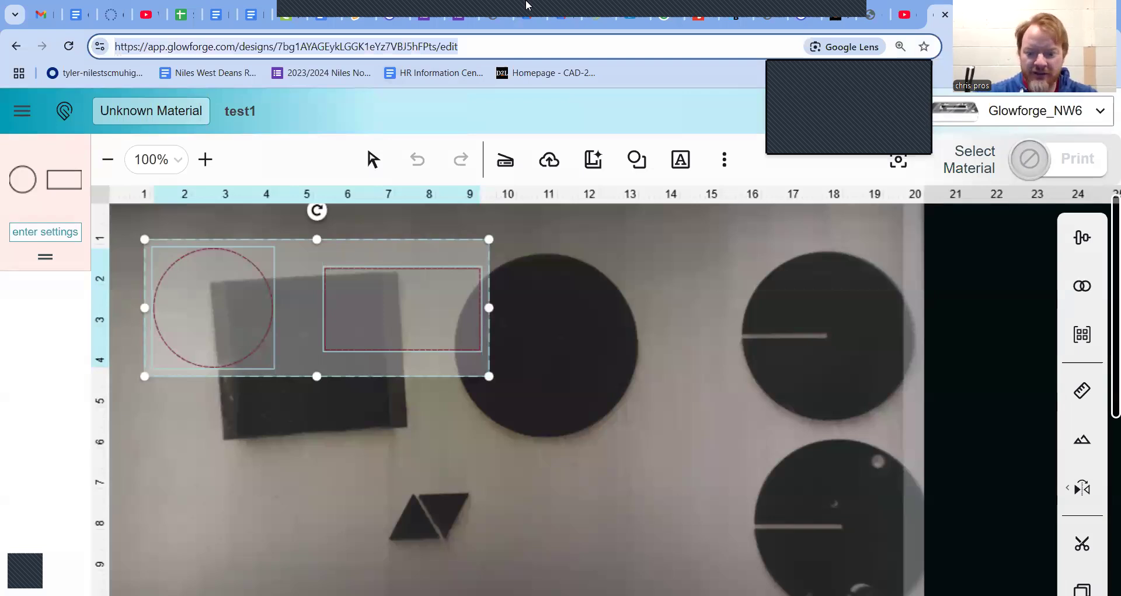
{"action": "type", "text": "APP"}
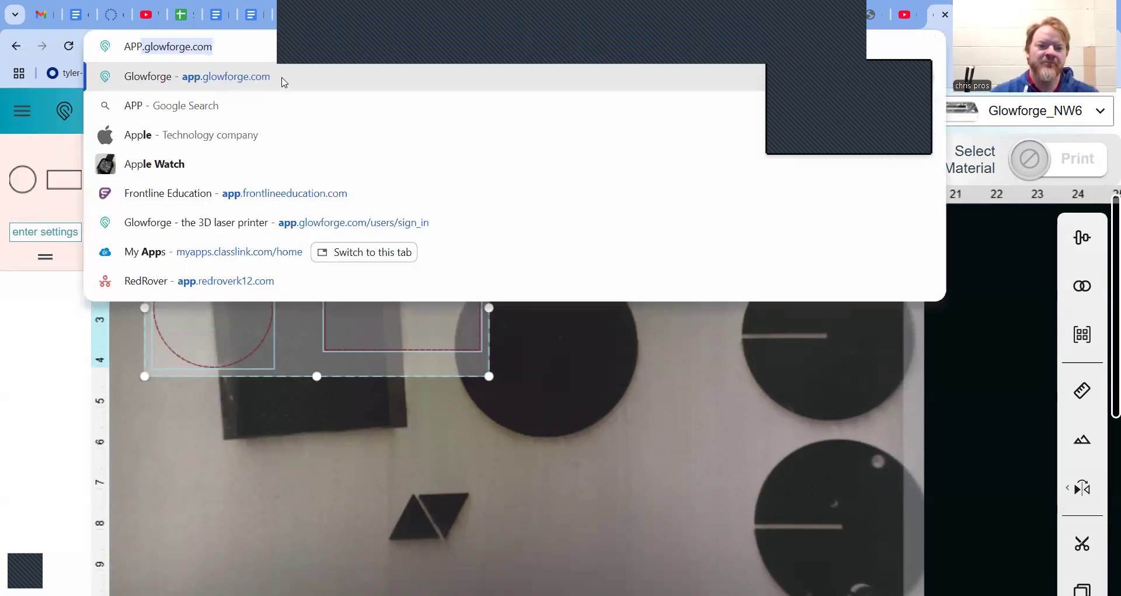
{"action": "key", "text": "Return"}
Create a new design by uploading the test1 file from Downloads
{"action": "left_click", "coordinate": [171, 174]}
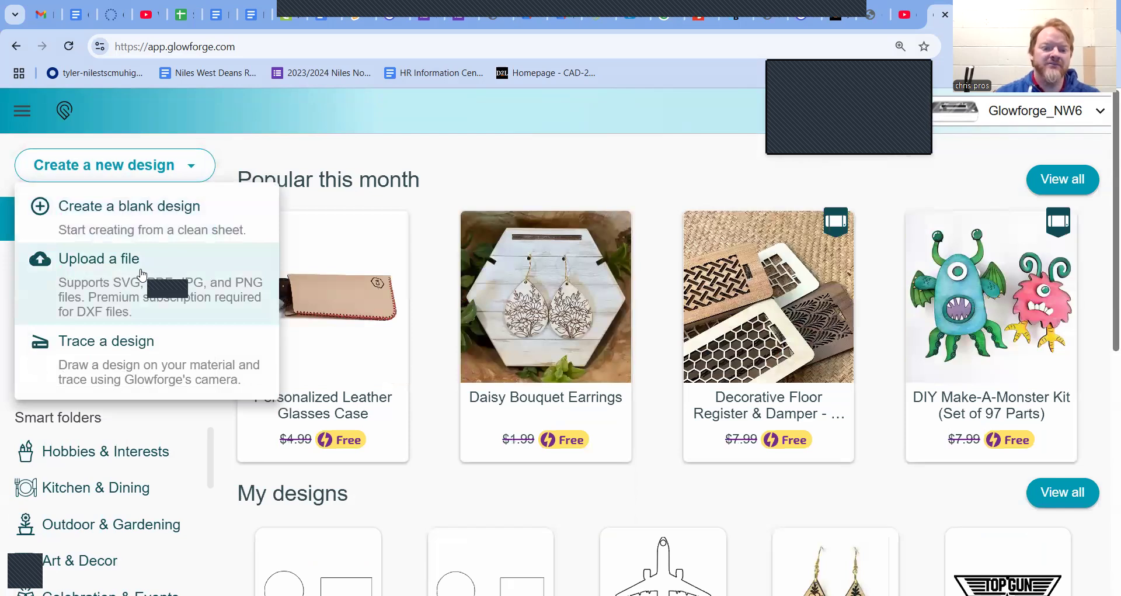
{"action": "left_click", "coordinate": [152, 261]}
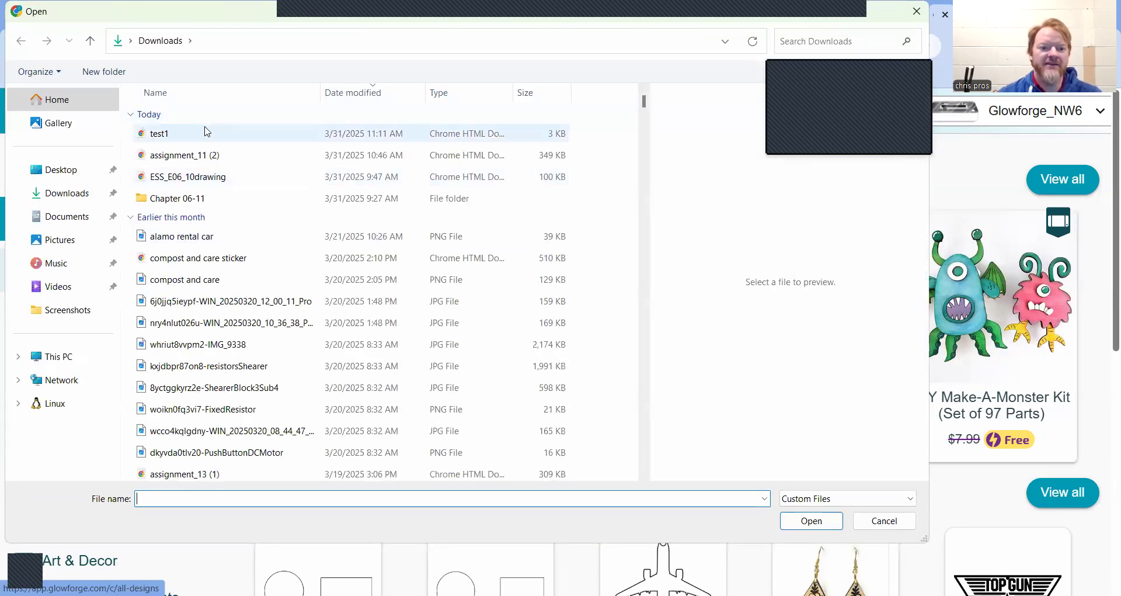
{"action": "left_click", "coordinate": [207, 132]}
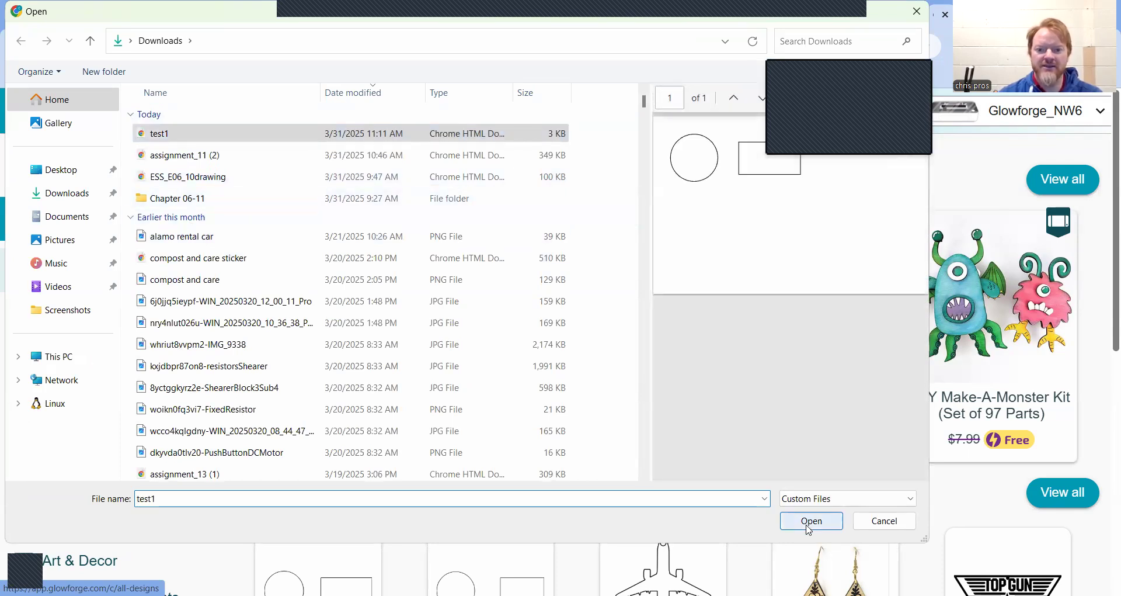
{"action": "left_click", "coordinate": [807, 521]}
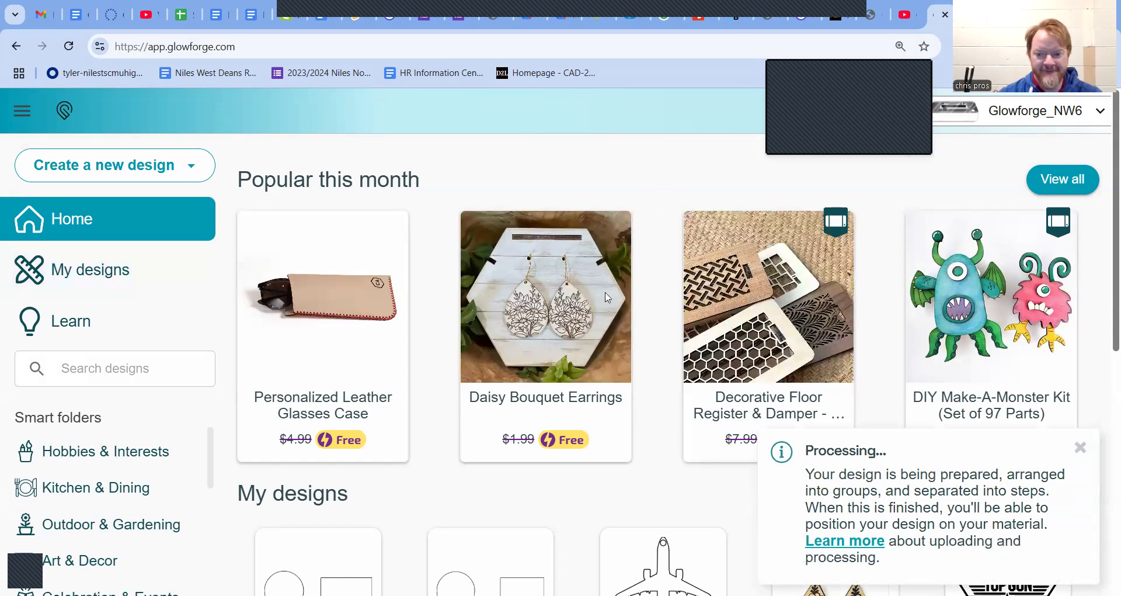
{"action": "mouse_move", "coordinate": [606, 295]}
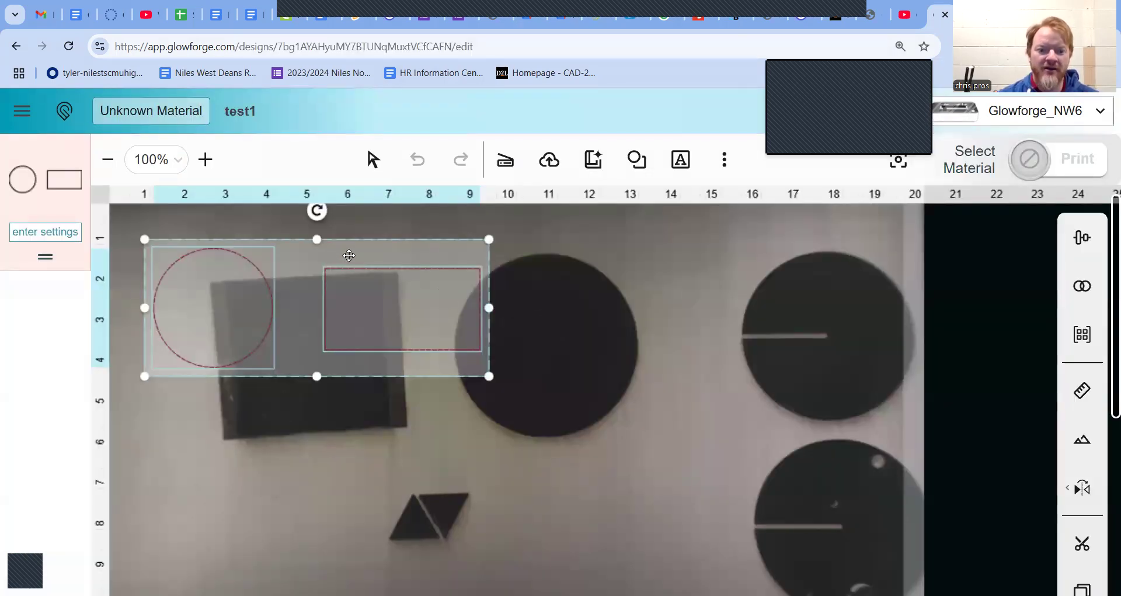
Move the design lower on the bed and set the material to Medium Basswood Hardwood
{"action": "left_click_drag", "start_coordinate": [348, 256], "coordinate": [568, 431]}
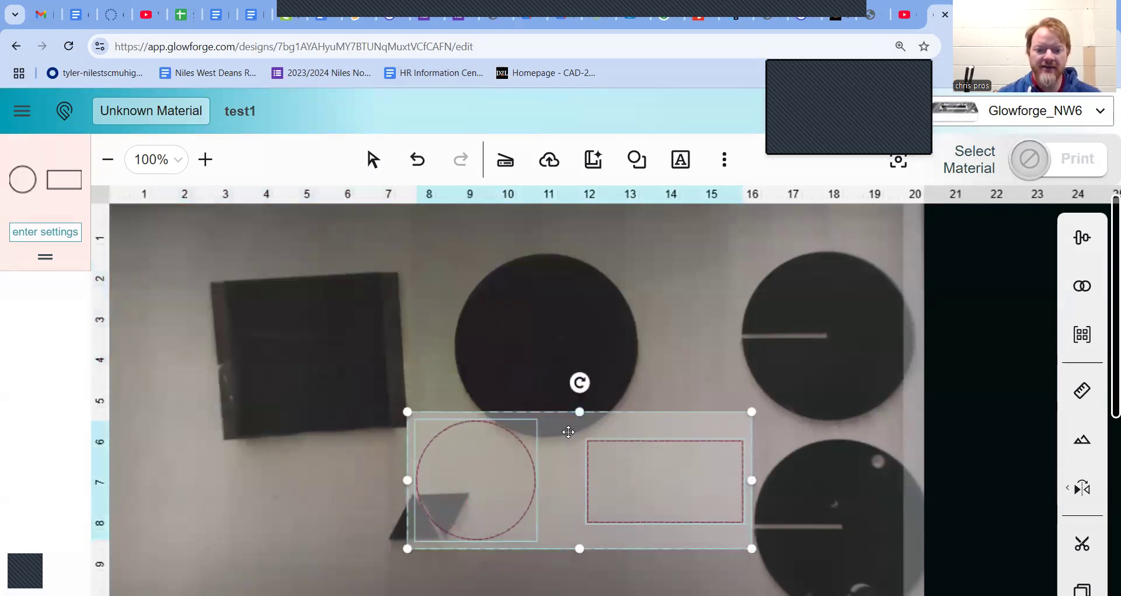
{"action": "left_click", "coordinate": [138, 114]}
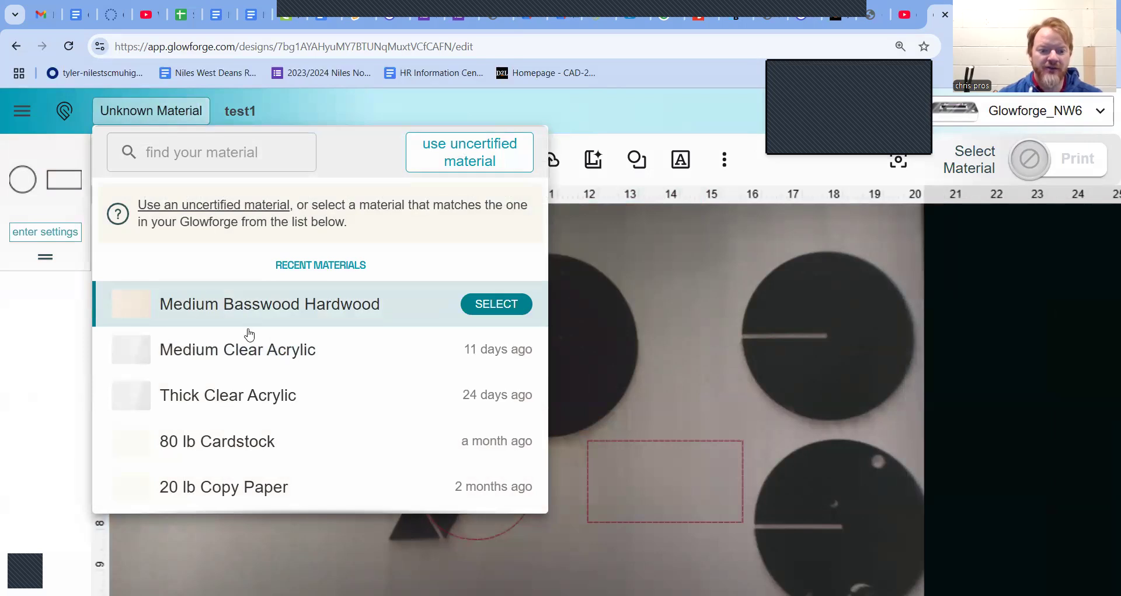
{"action": "left_click", "coordinate": [261, 303]}
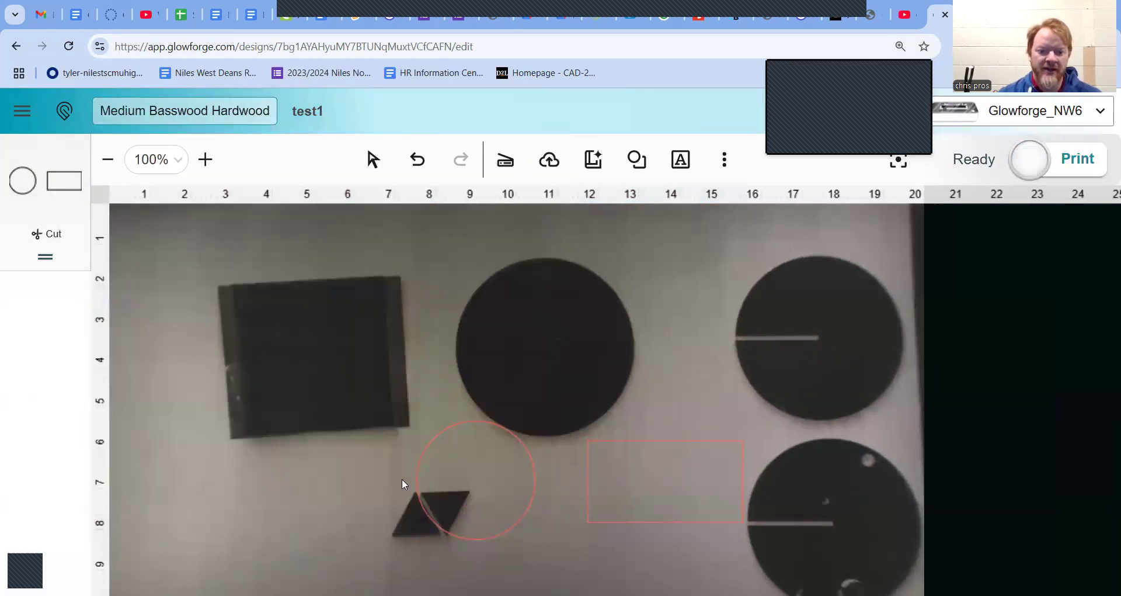
Separate the shapes, moving the rectangle to the lower left and the circle to the right
{"action": "left_click_drag", "start_coordinate": [625, 495], "coordinate": [180, 541]}
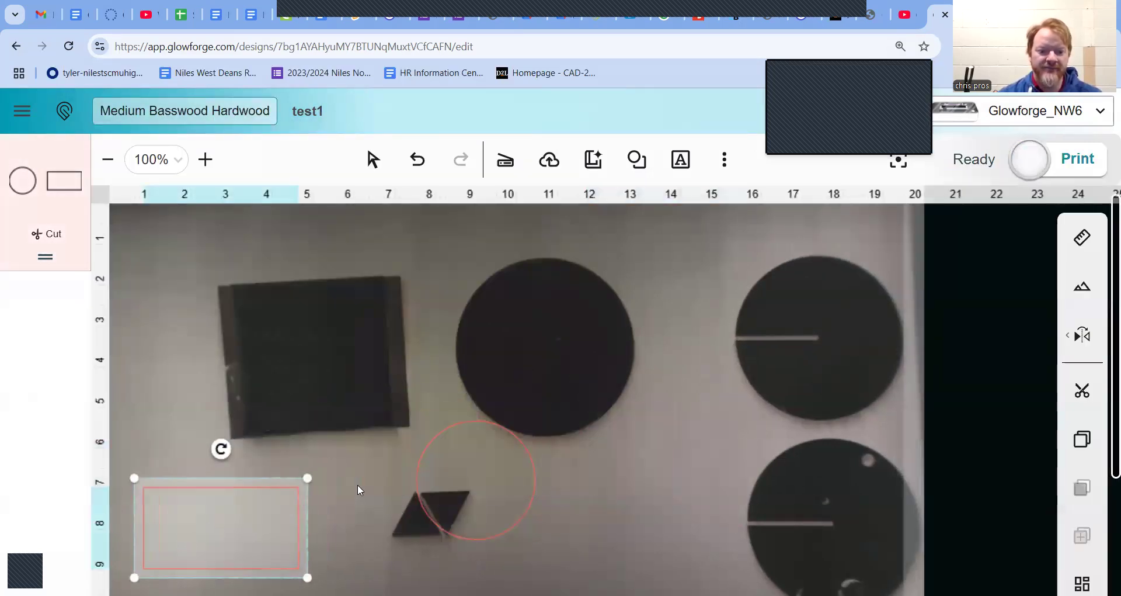
{"action": "left_click_drag", "start_coordinate": [538, 472], "coordinate": [657, 510]}
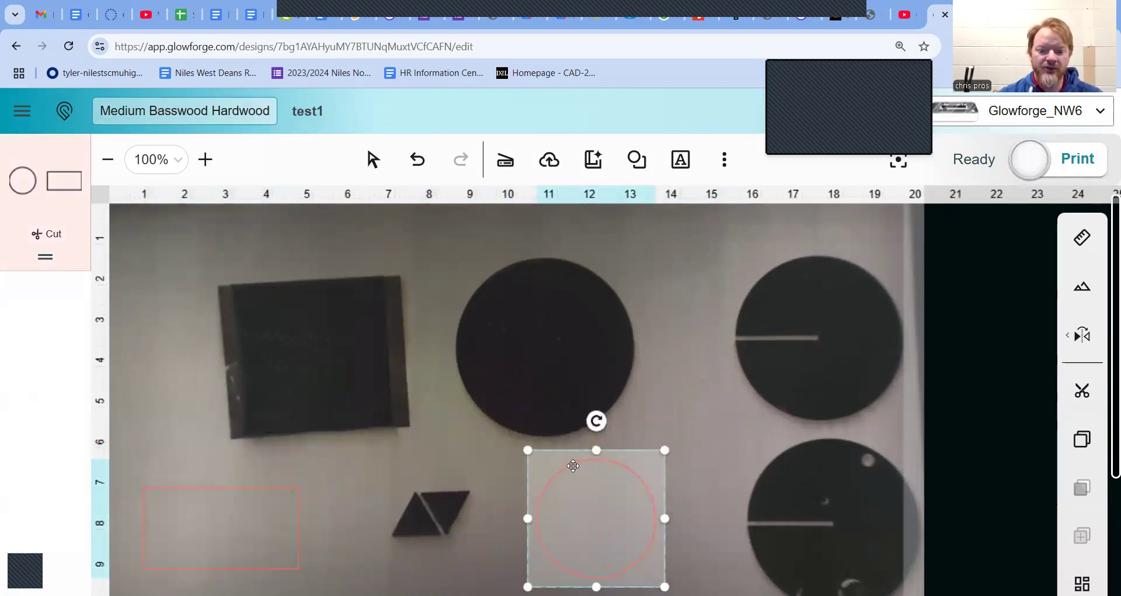
{"action": "left_click_drag", "start_coordinate": [223, 515], "coordinate": [243, 502]}
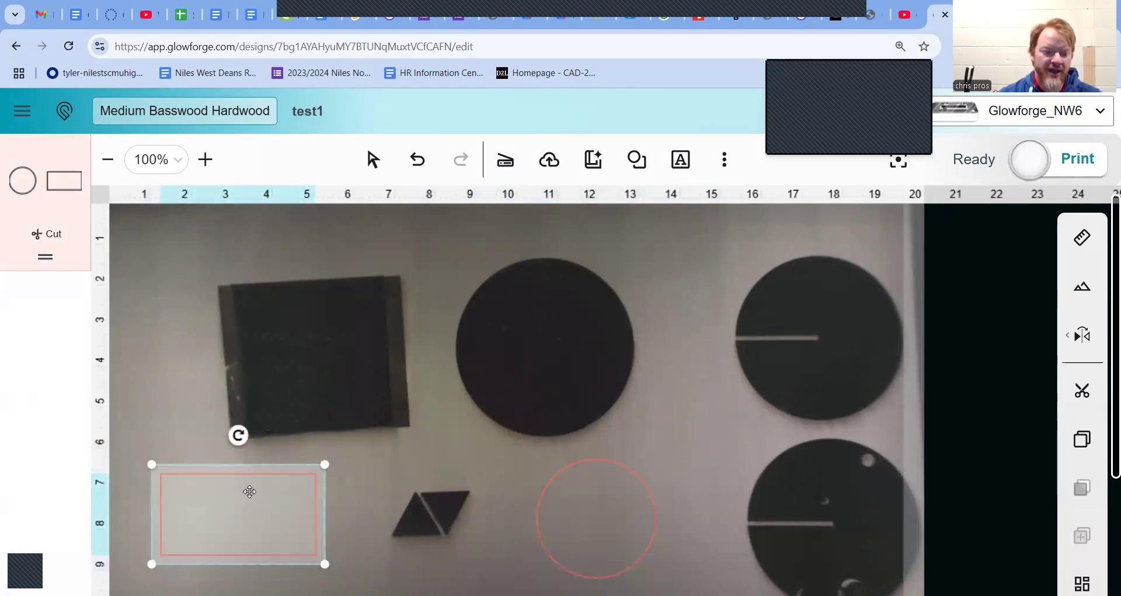
Copy the rectangle, paste it as a new step, and move the copy above the original
{"action": "right_click", "coordinate": [255, 494]}
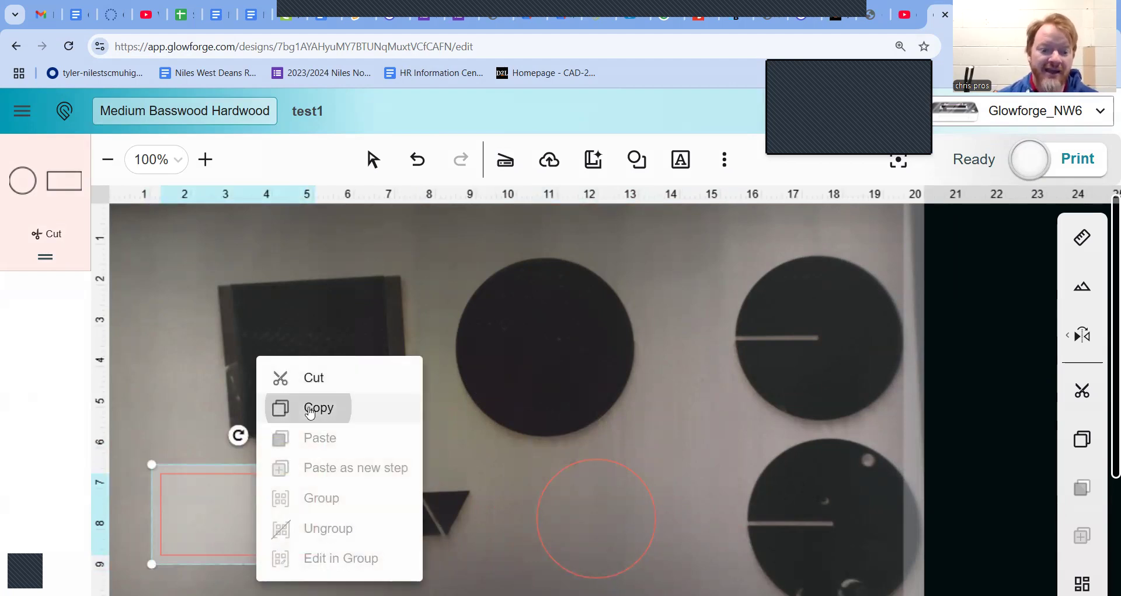
{"action": "left_click", "coordinate": [310, 409]}
{"action": "right_click", "coordinate": [288, 425]}
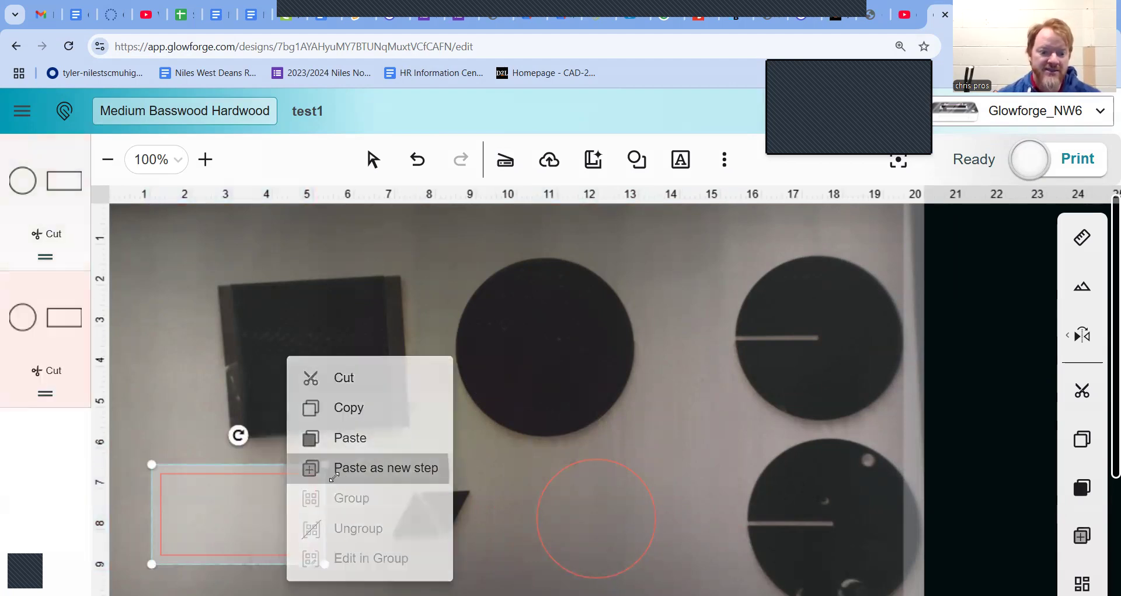
{"action": "left_click", "coordinate": [344, 479]}
{"action": "left_click_drag", "start_coordinate": [256, 515], "coordinate": [441, 411]}
{"action": "right_click", "coordinate": [276, 518]}
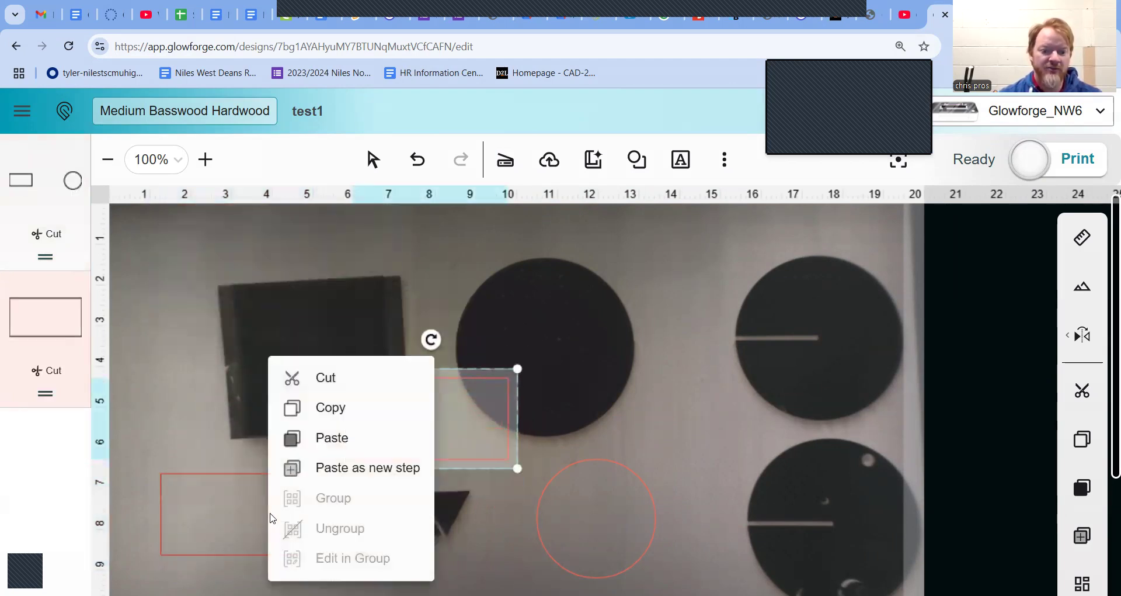
{"action": "left_click", "coordinate": [347, 382]}
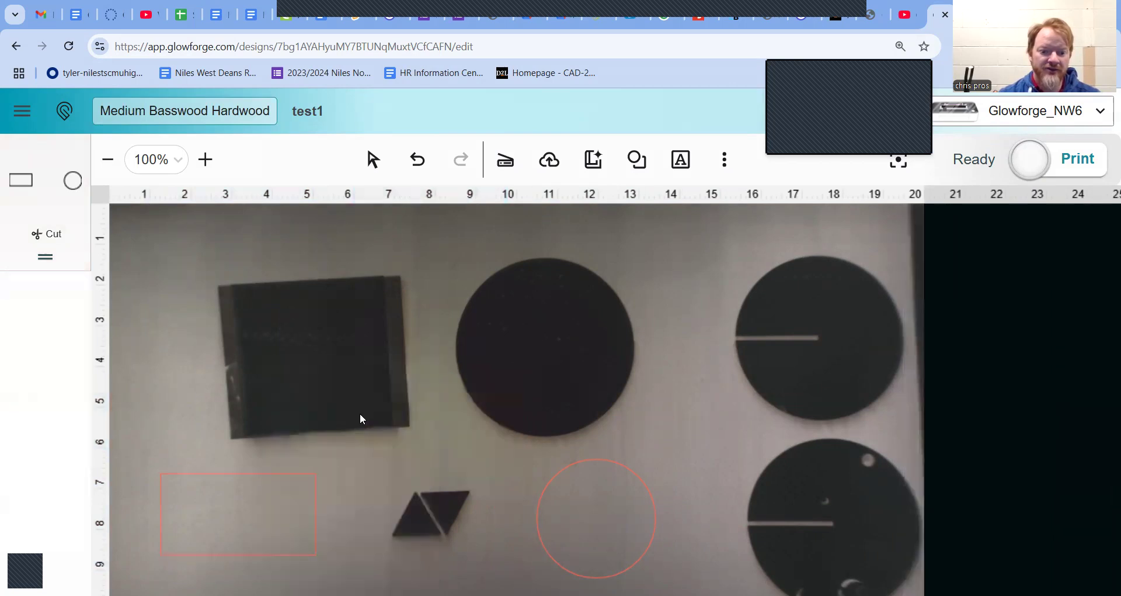
{"action": "key", "text": "ctrl+v"}
Cut the original rectangle and move the pasted copy into its lower-left position
{"action": "left_click", "coordinate": [255, 486]}
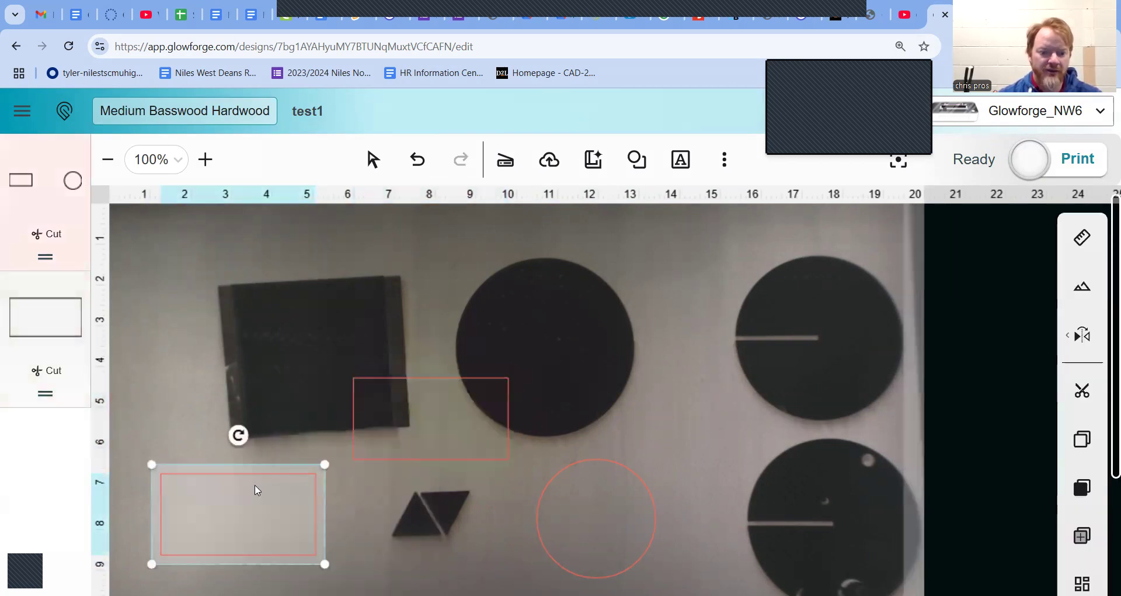
{"action": "right_click", "coordinate": [257, 490]}
{"action": "left_click", "coordinate": [359, 377]}
{"action": "left_click_drag", "start_coordinate": [405, 404], "coordinate": [206, 536]}
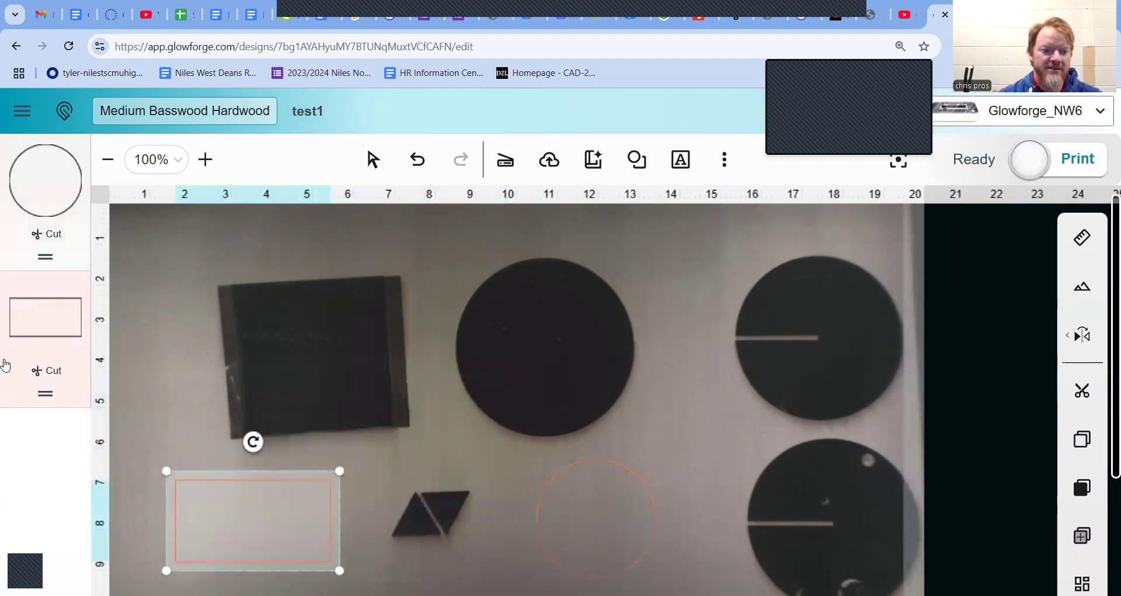